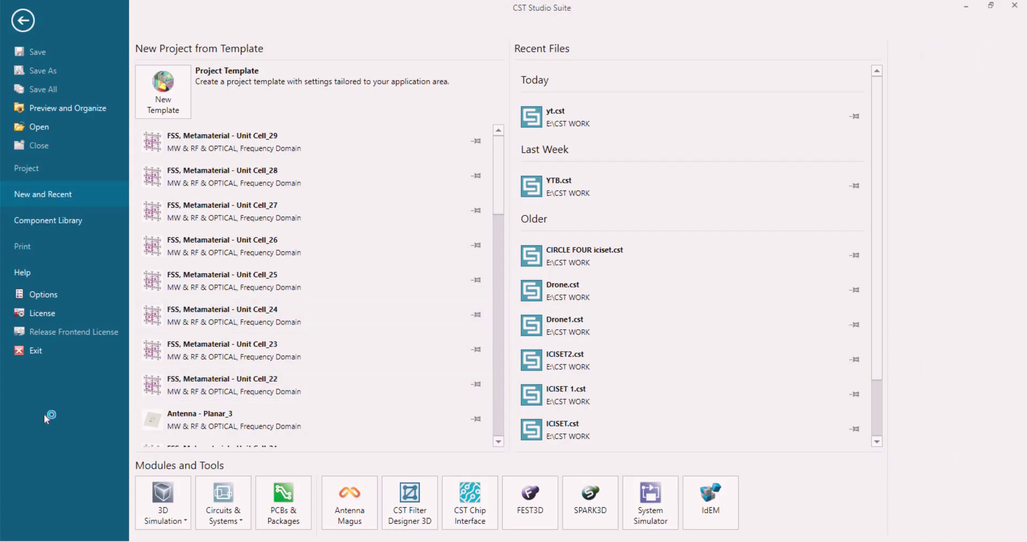
Start a project template for Microwaves & RF/Optical, Periodic Structures, using the FSS, Metamaterial – Unit Cell workflow
click(155, 101)
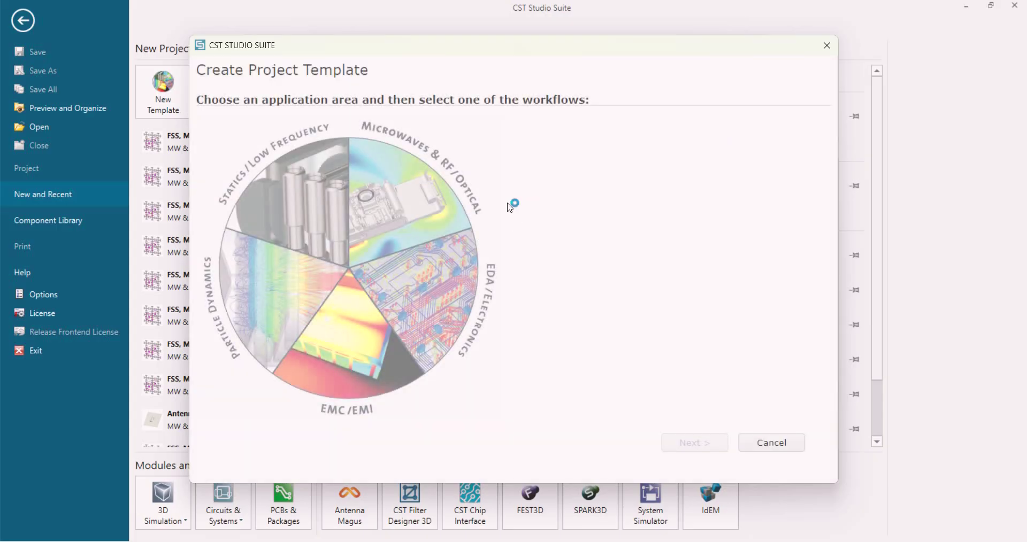
click(434, 206)
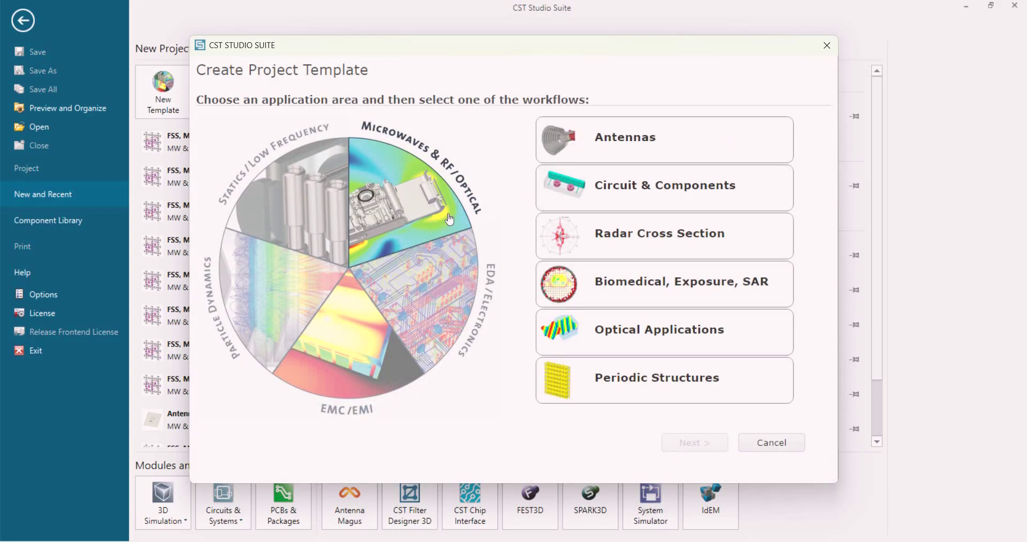
click(644, 390)
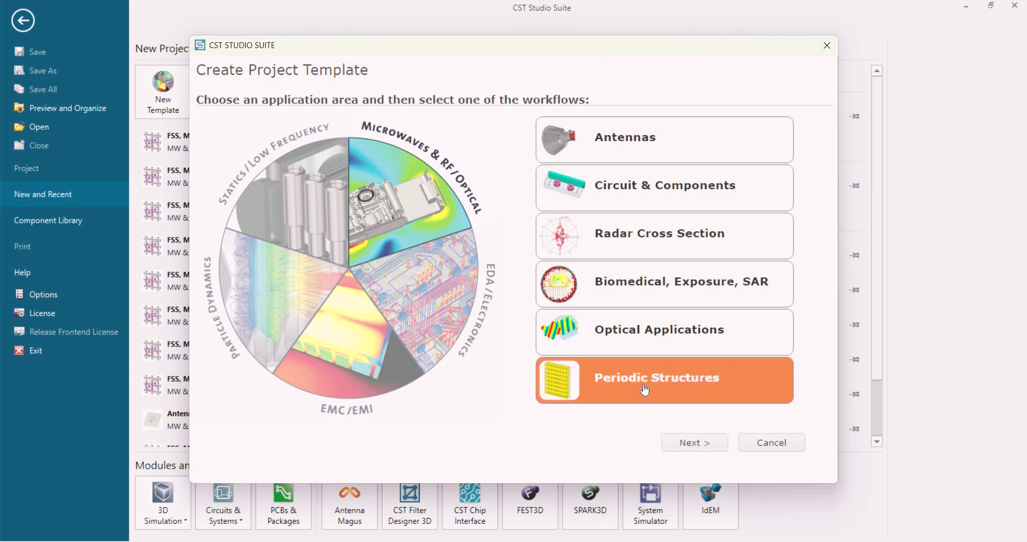
click(692, 444)
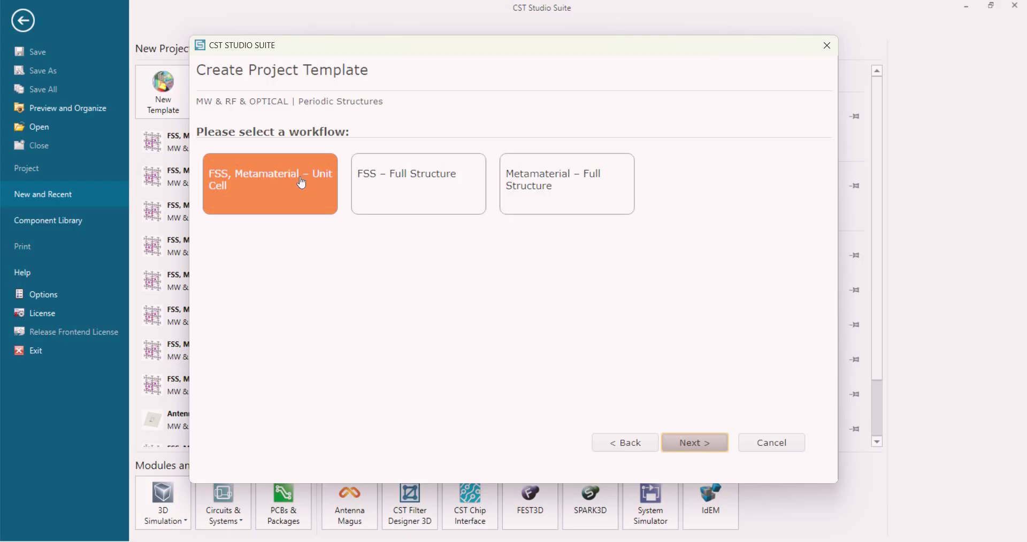
click(710, 447)
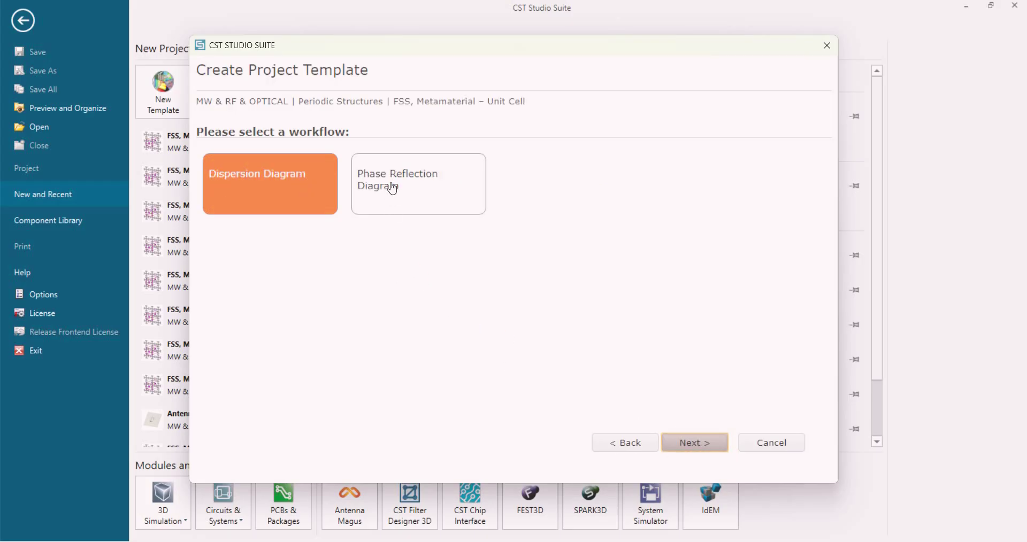
Choose the Phase Reflection Diagram workflow with the Frequency Domain solver and accept the default units
click(391, 190)
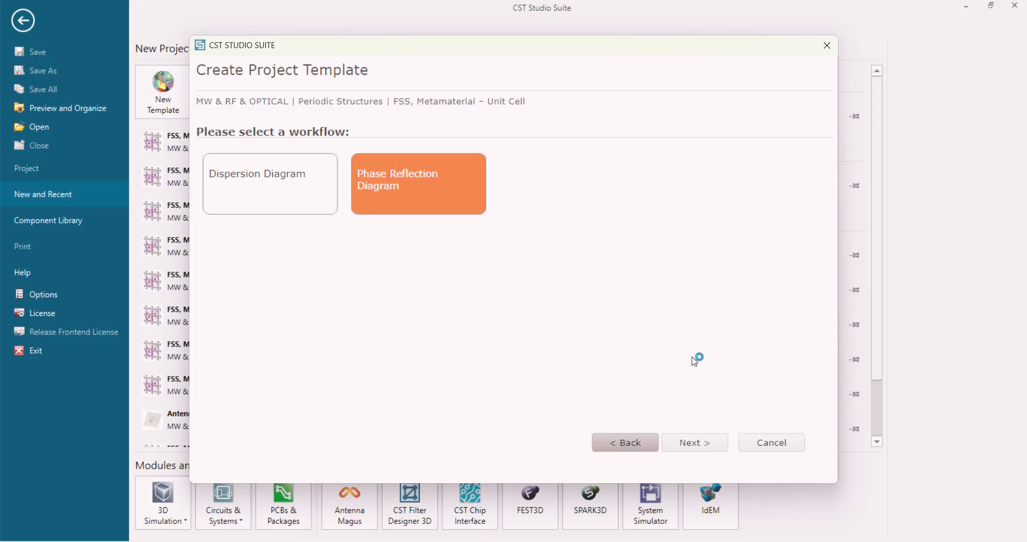
click(694, 444)
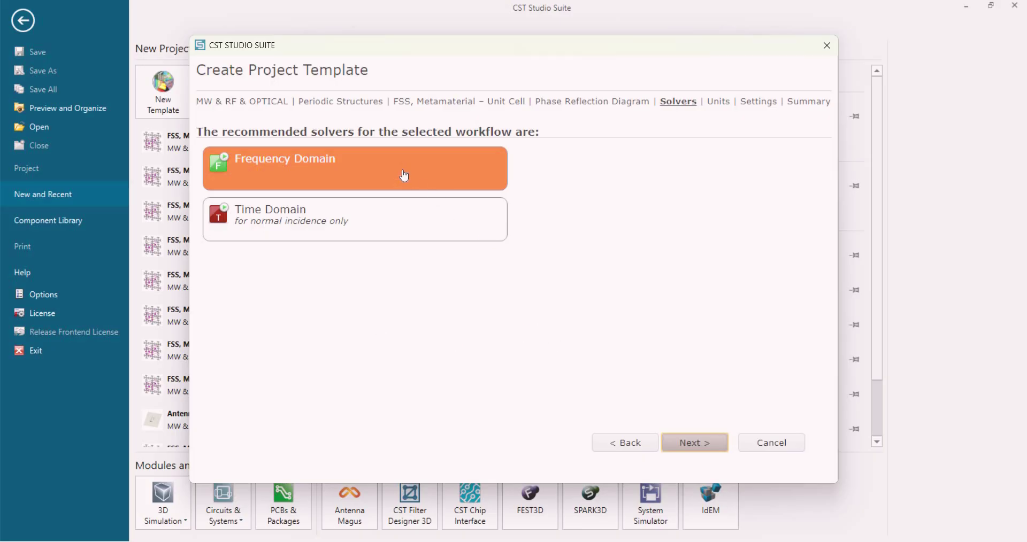
click(695, 445)
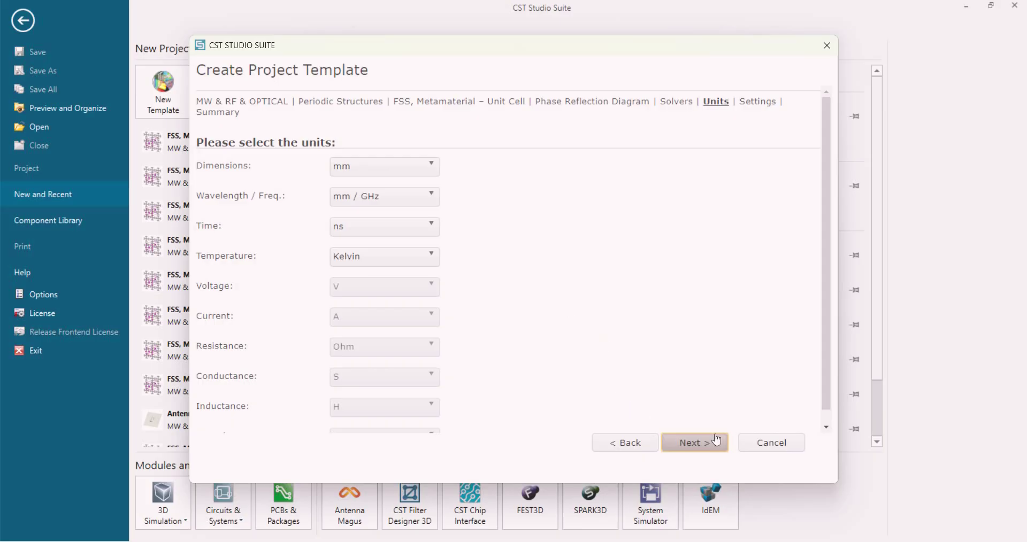
click(698, 442)
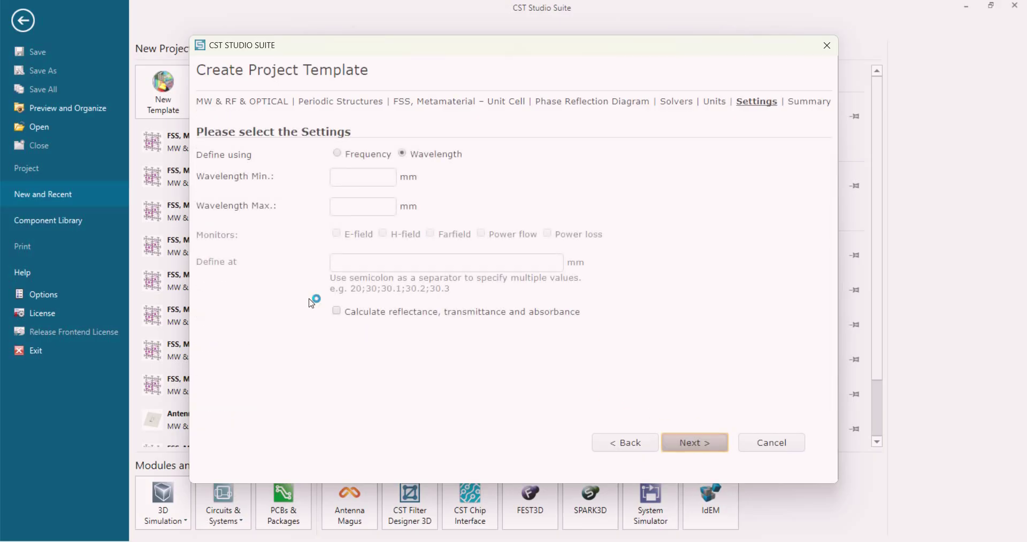
Define the template's range by frequency, from 2 GHz to 12 GHz
click(341, 153)
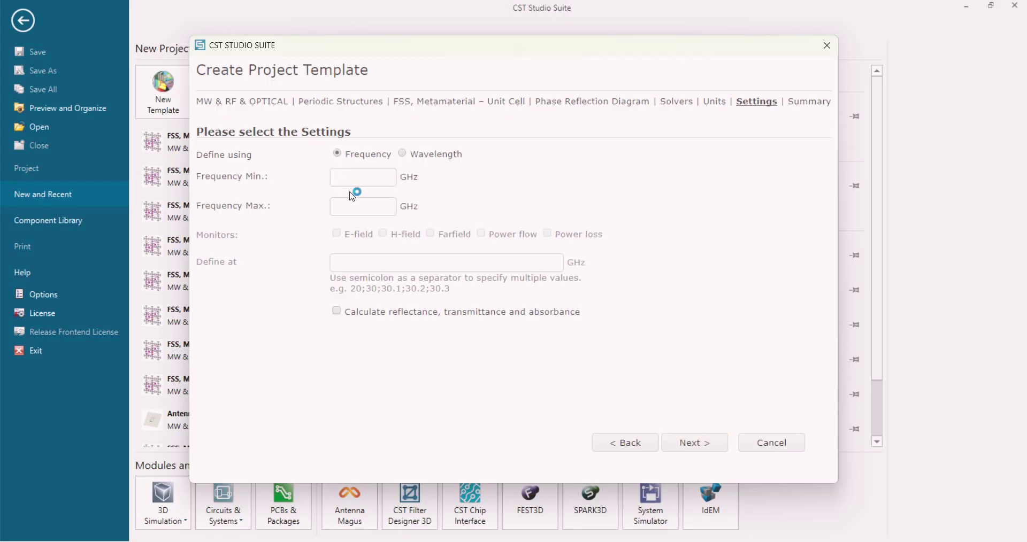
click(355, 176)
text(2)
click(358, 209)
text(12)
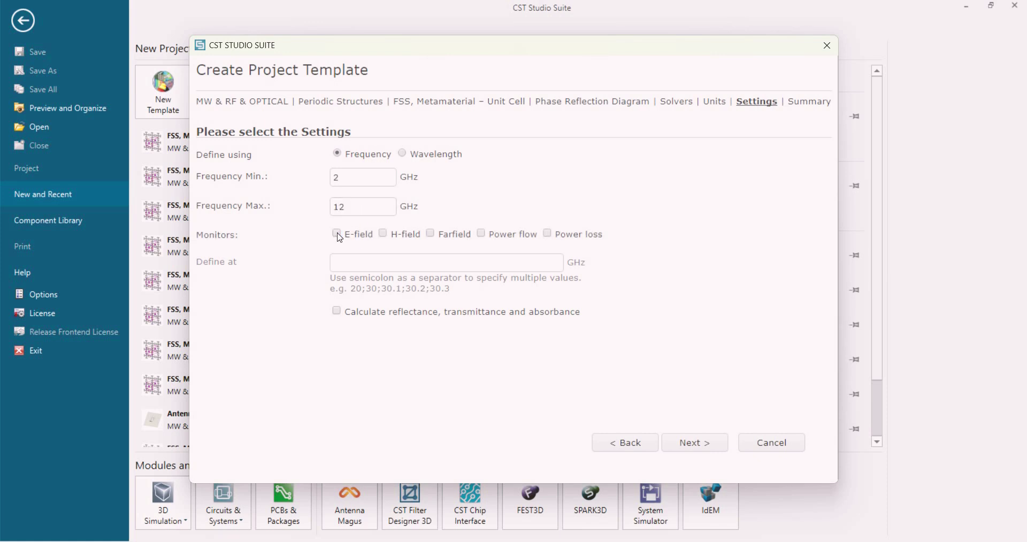
Enable E-field and H-field monitors and the reflectance, transmittance and absorbance calculation, and finish creating the template
click(337, 235)
click(382, 235)
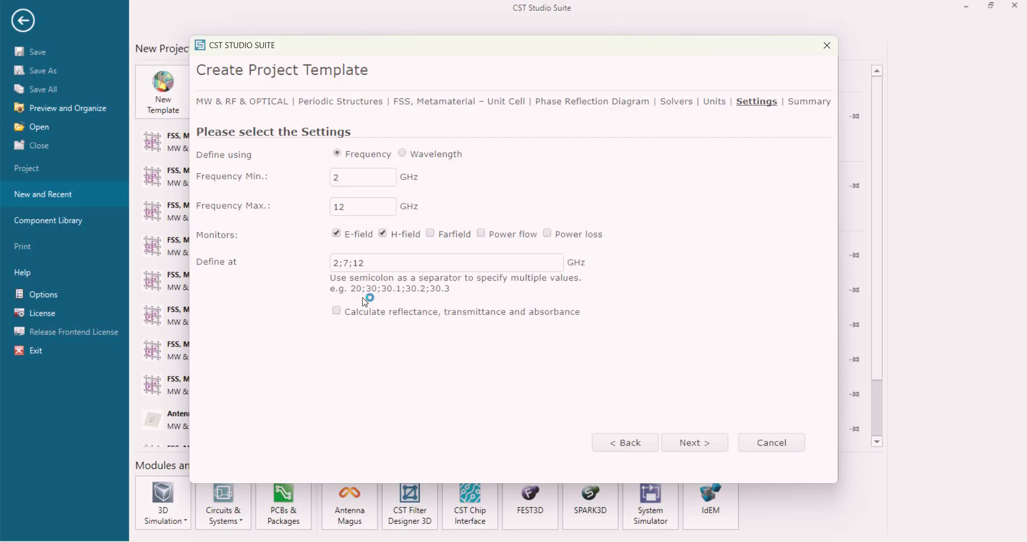
click(337, 313)
click(693, 443)
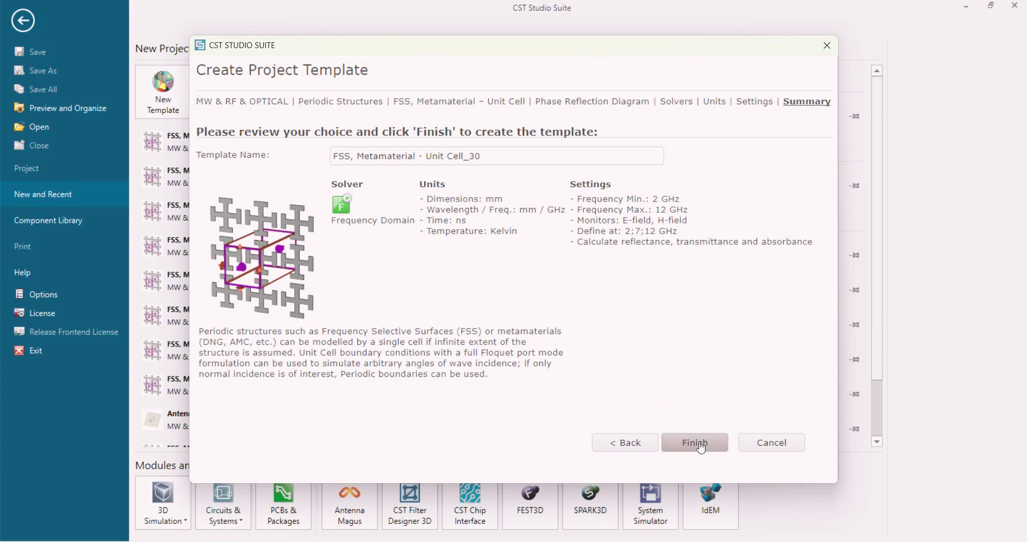
click(696, 443)
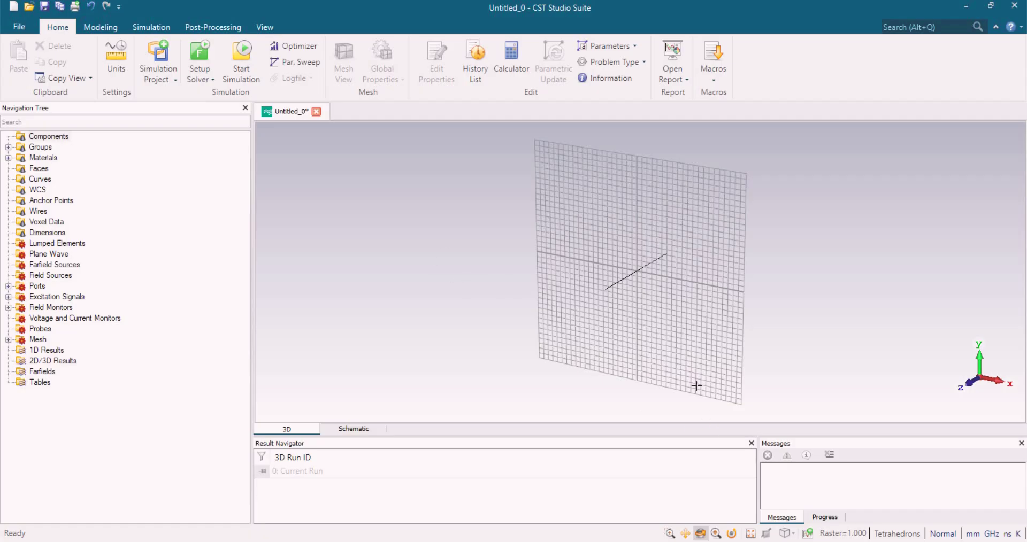
In the Front view, draw a brick from about X -4, Y 3 to X 4, Y -4, reaching about Z -6.2
click(786, 534)
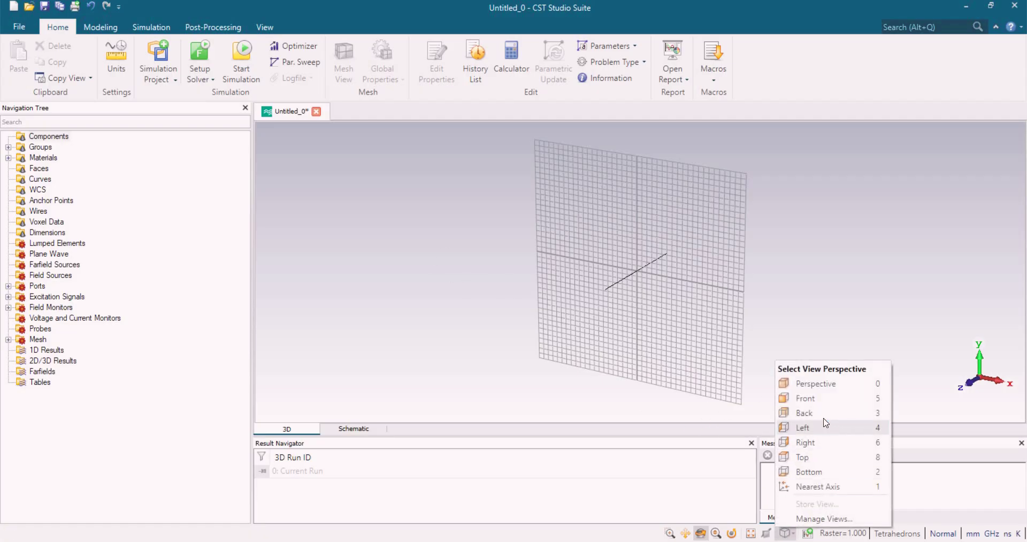
click(823, 398)
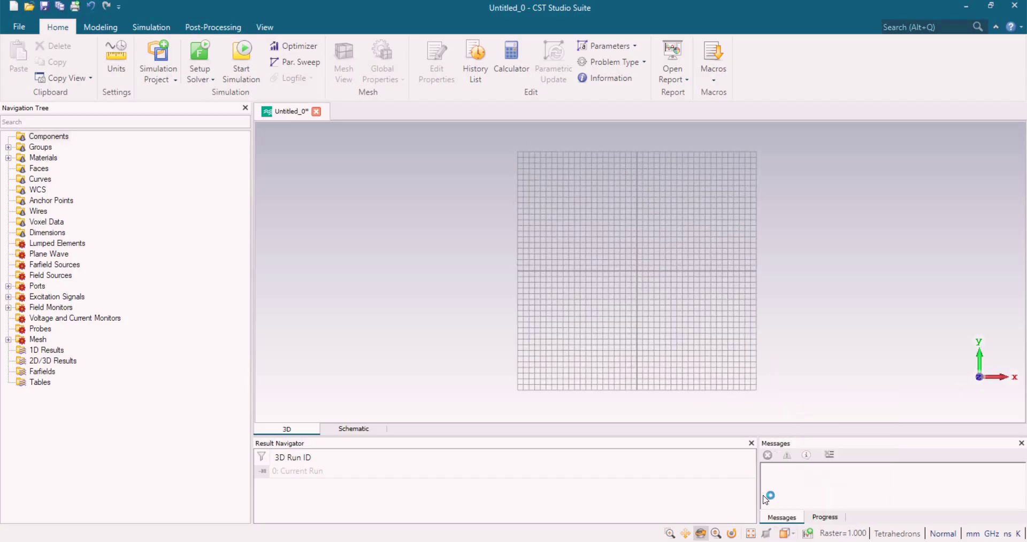
click(700, 532)
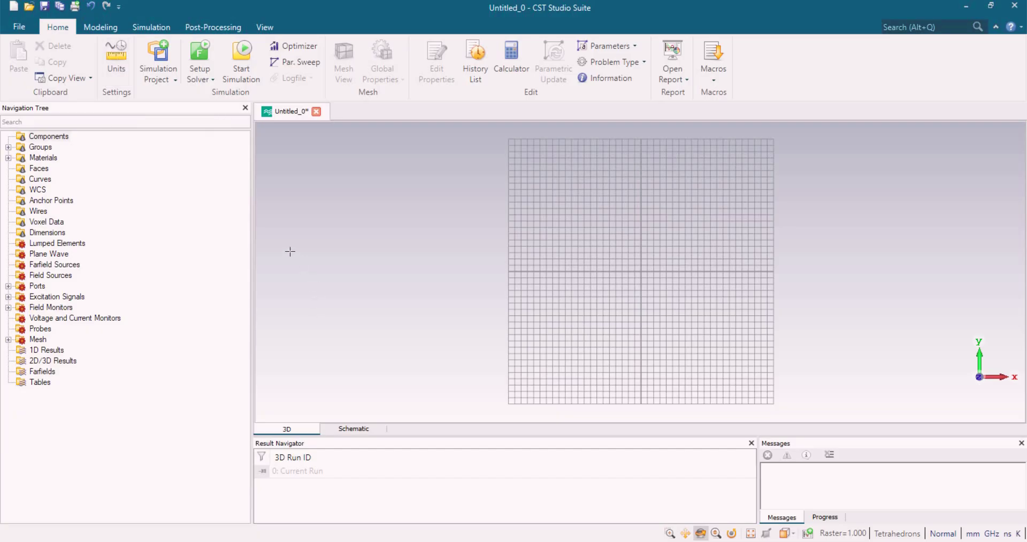
click(100, 29)
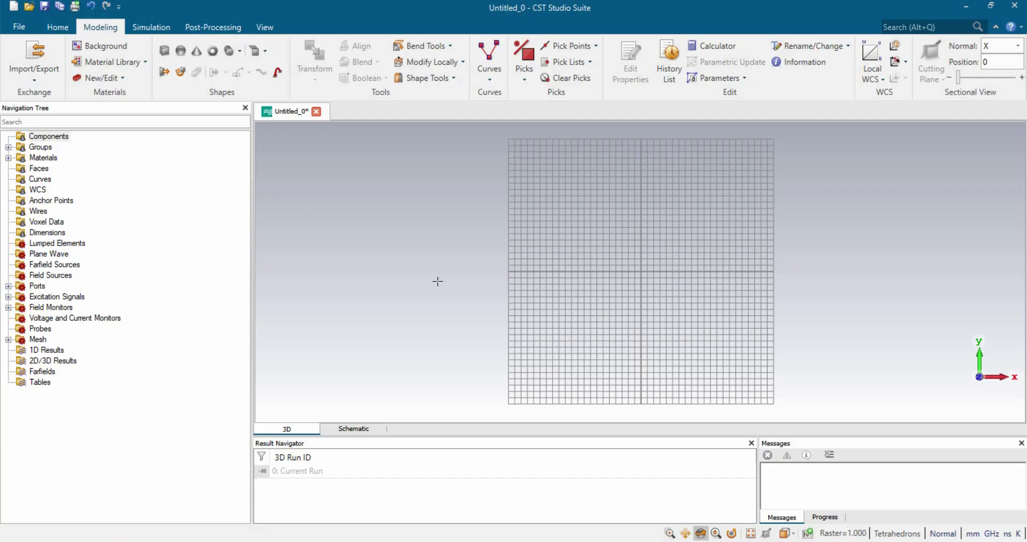
click(89, 51)
click(165, 51)
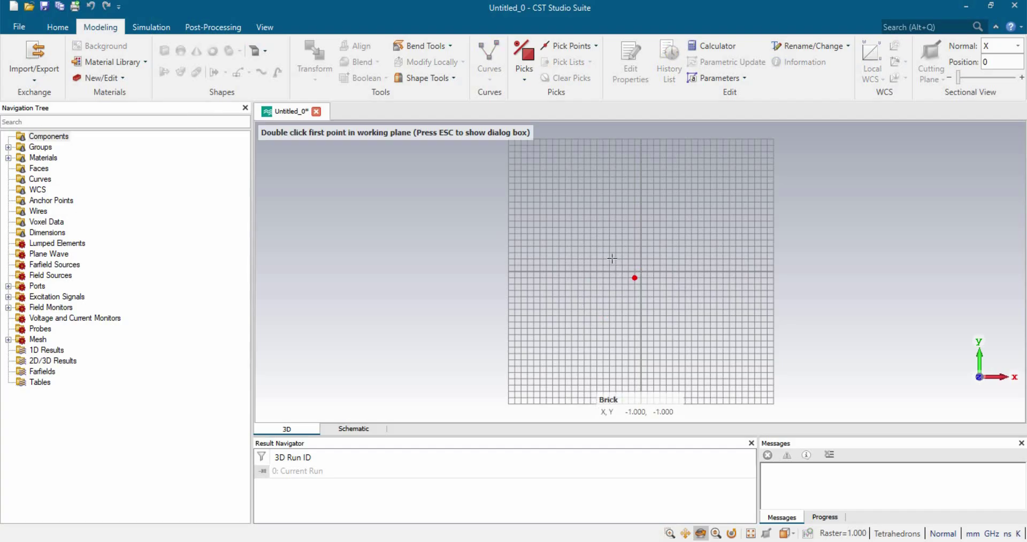
scroll(610, 260, up, 3)
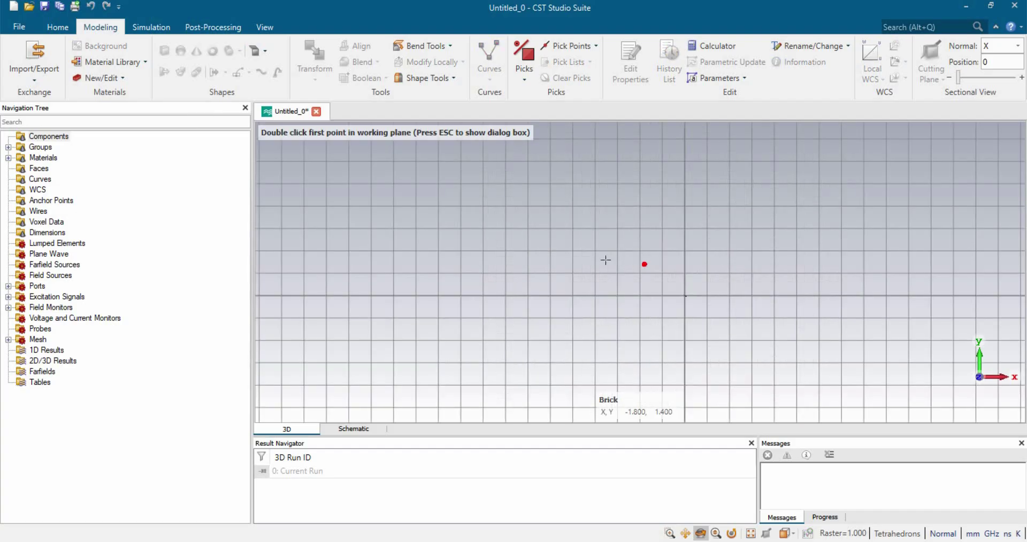
double_click(594, 229)
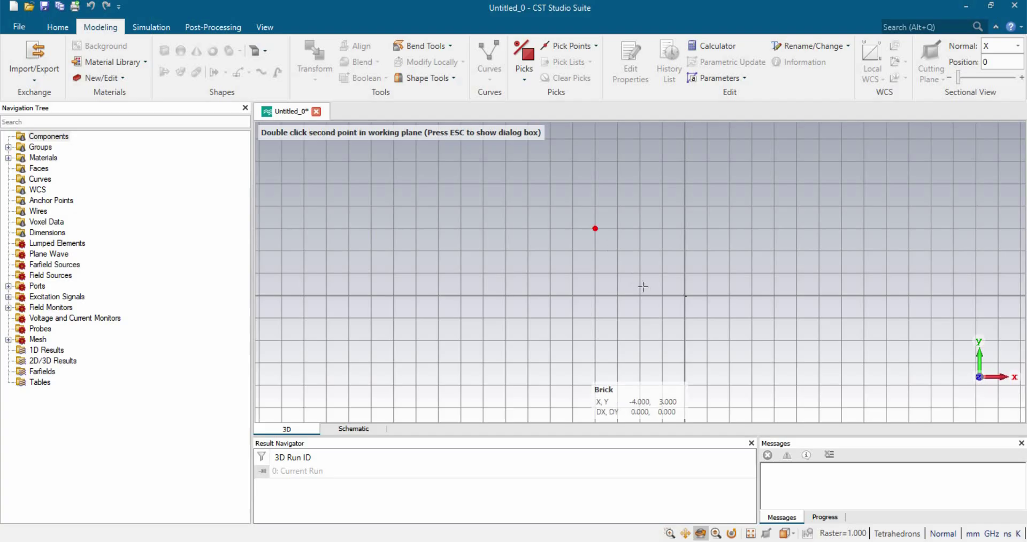
double_click(773, 384)
double_click(772, 384)
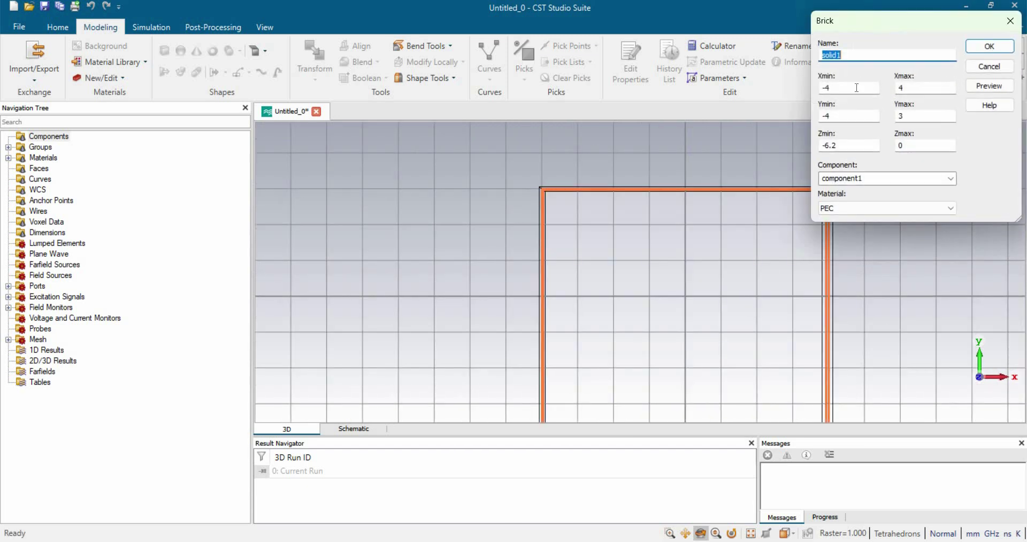
Set the brick's Ymax to 4, Zmin to 0 and Zmax to 0.035
click(839, 90)
double_click(840, 90)
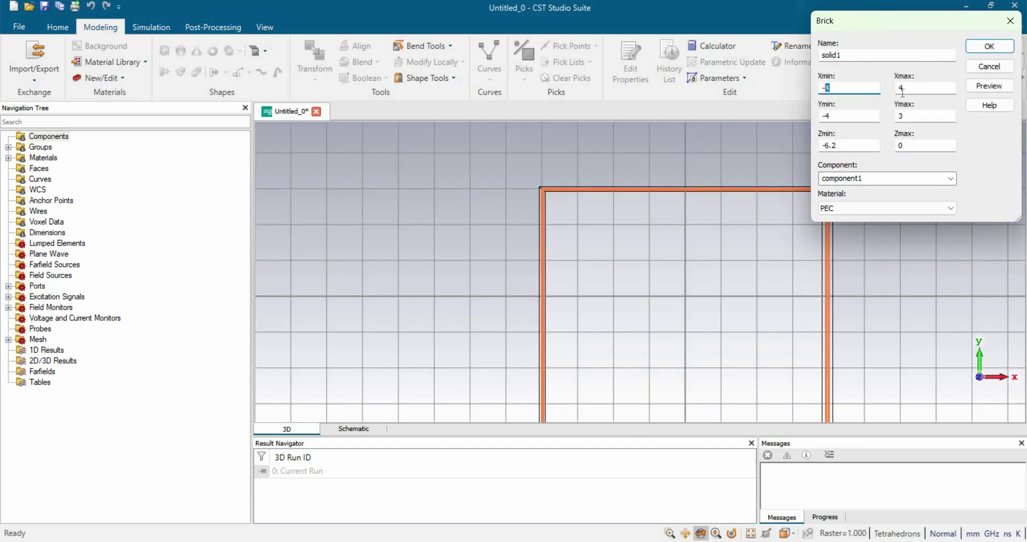
double_click(901, 117)
text(4)
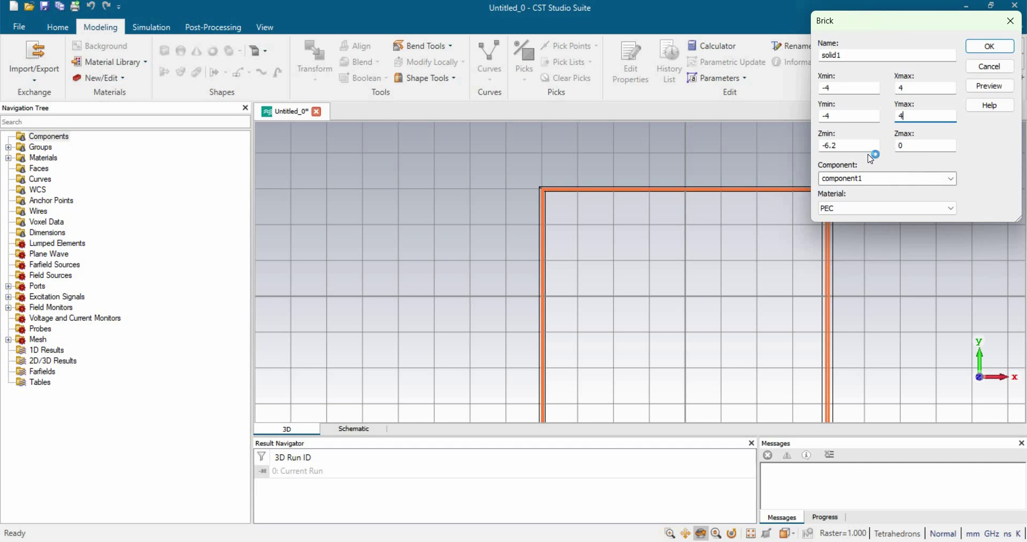
key(Tab)
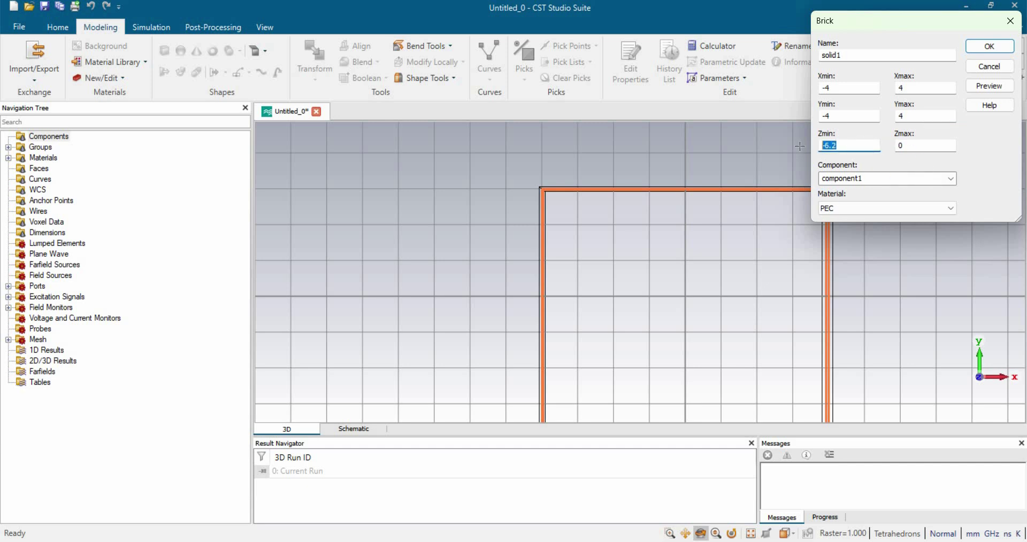
text(0)
key(Tab)
text(0.0)
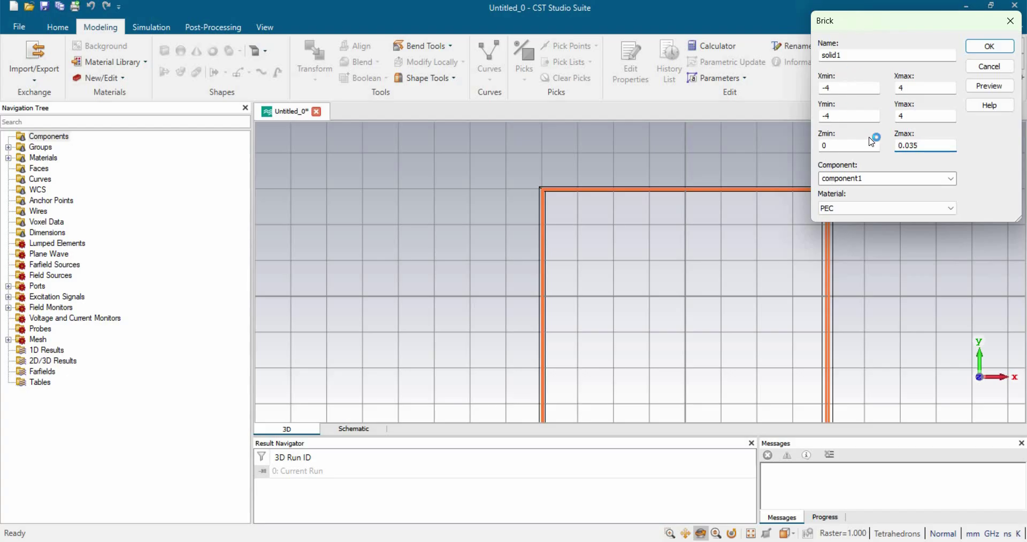
Assign Copper (annealed) from the material library to the brick and name it Patch
click(862, 209)
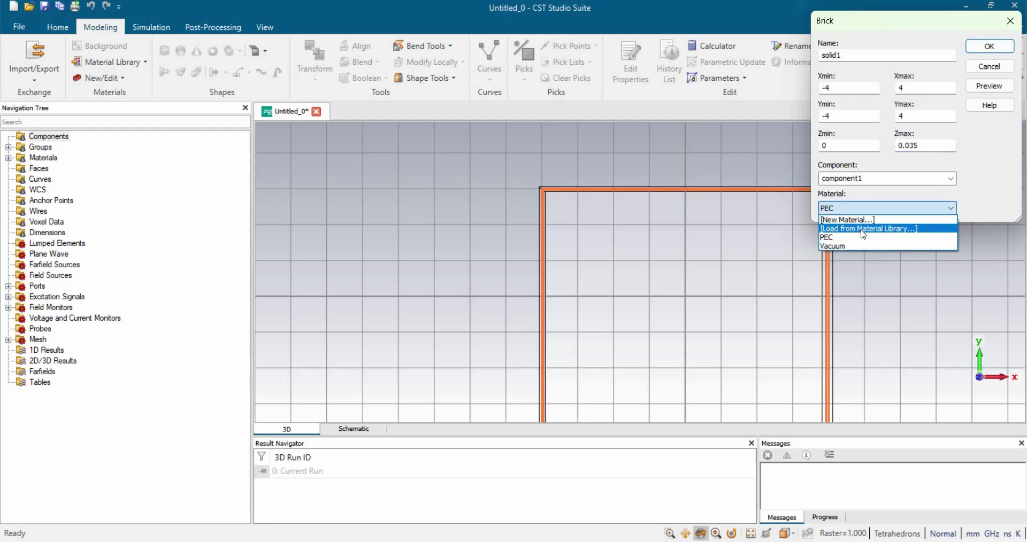
click(864, 230)
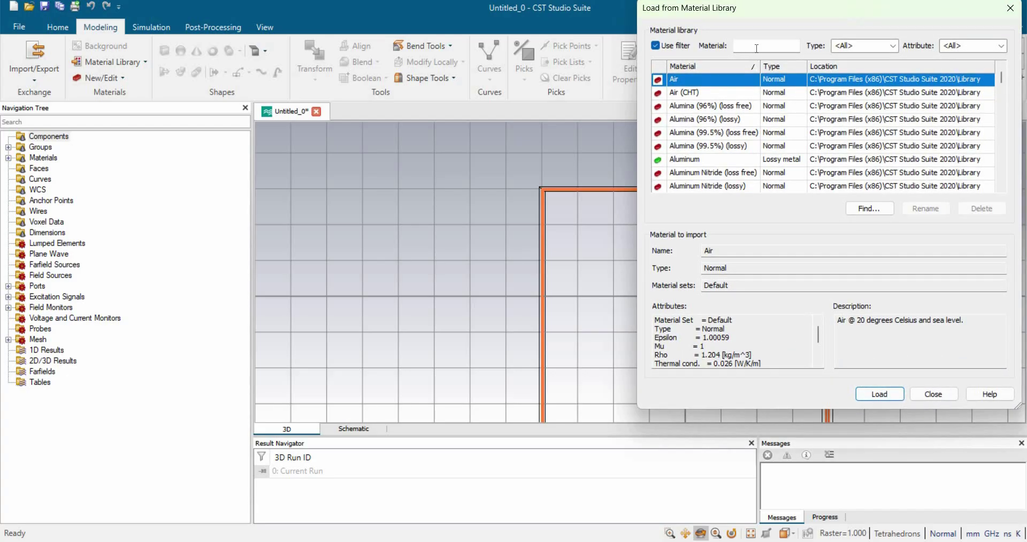
click(756, 48)
text(Copper)
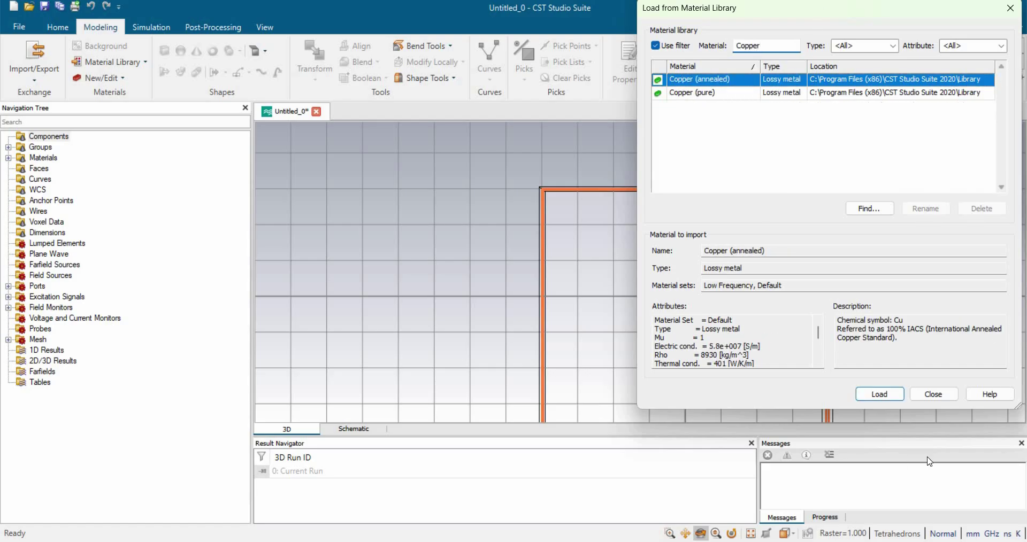
click(877, 394)
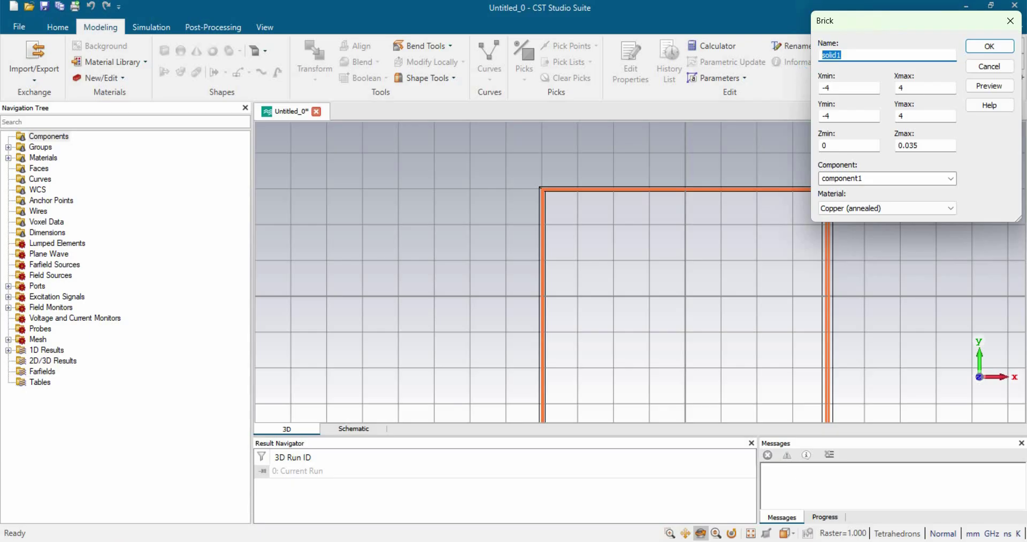
text(Patch)
Preview the Patch brick and examine its shape and thickness from several angles, ending in the Front view
click(989, 85)
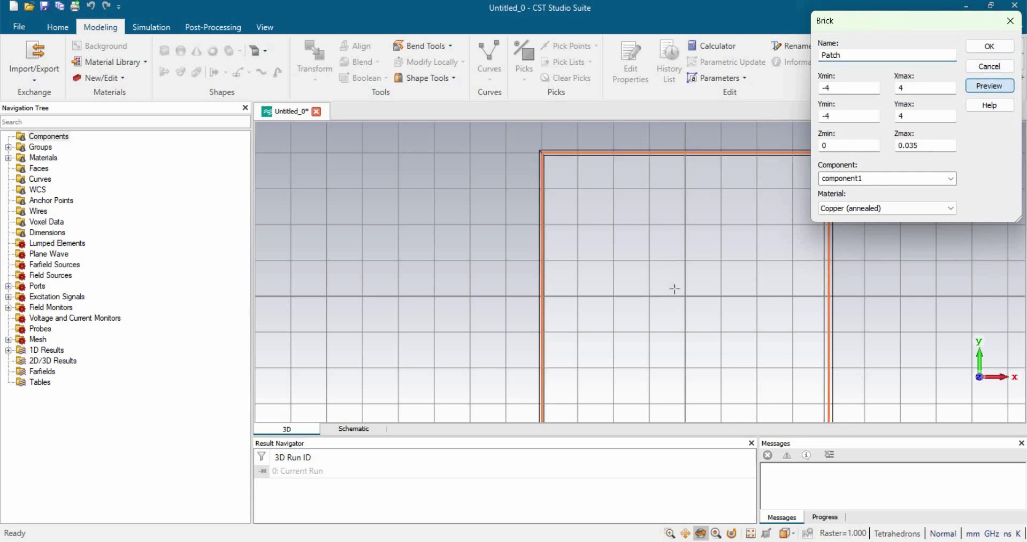
scroll(674, 288, down, 3)
drag(605, 300, 726, 290)
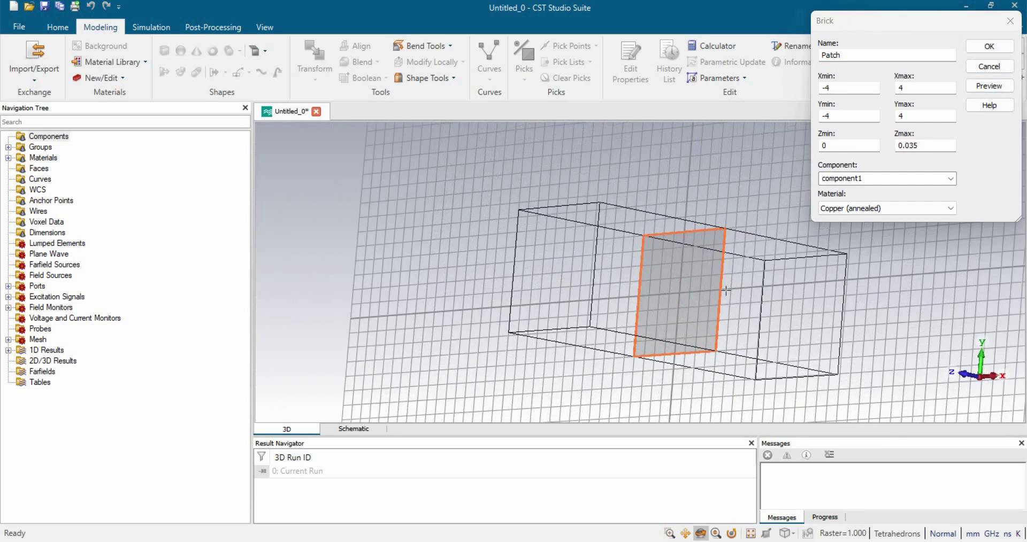
scroll(717, 288, up, 3)
scroll(642, 286, down, 2)
drag(598, 287, 806, 281)
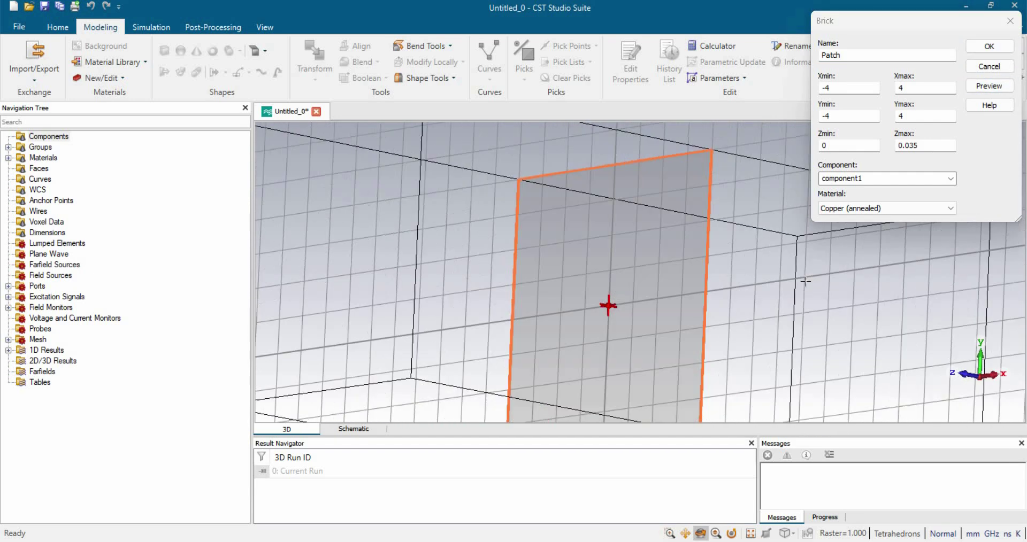
scroll(725, 300, down, 5)
scroll(725, 299, up, 1)
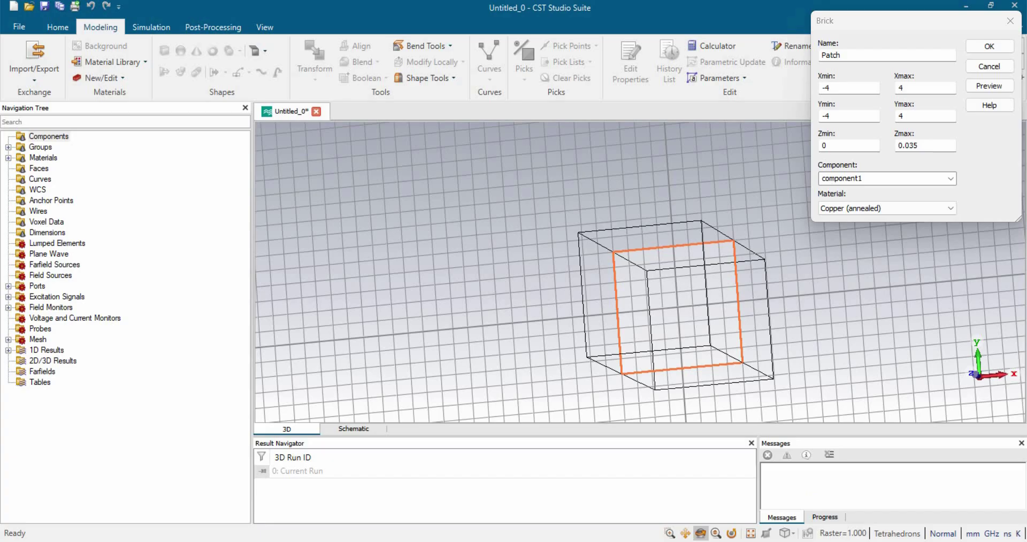
click(791, 535)
click(803, 399)
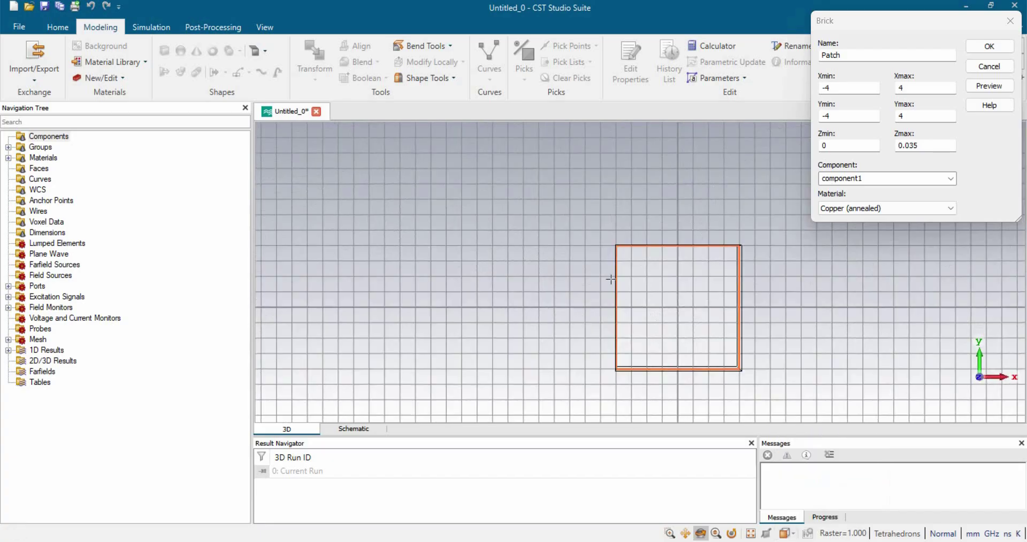
Create the copper Patch brick and show it fitted to the window in the Front view
middle_drag(721, 297, 592, 257)
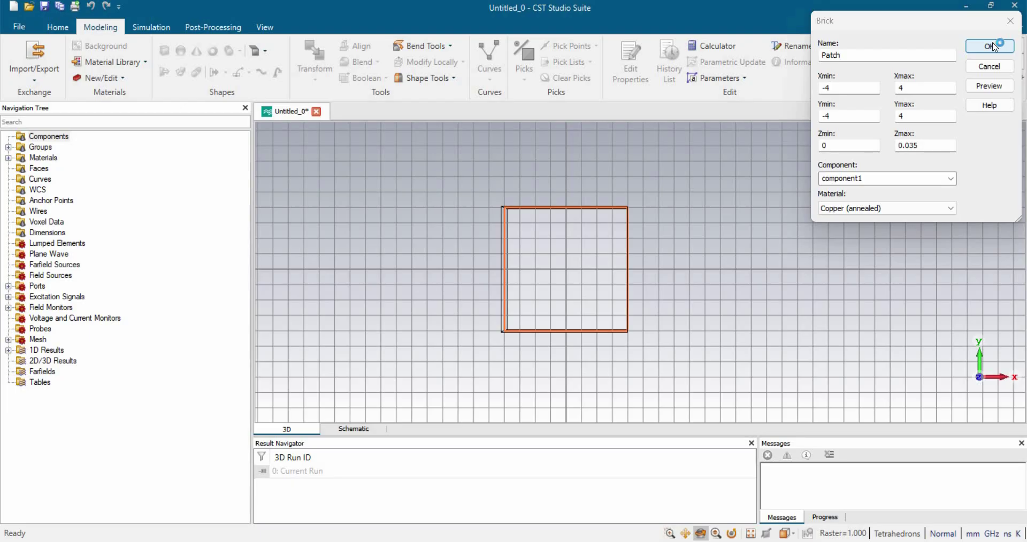
click(991, 49)
drag(544, 282, 752, 294)
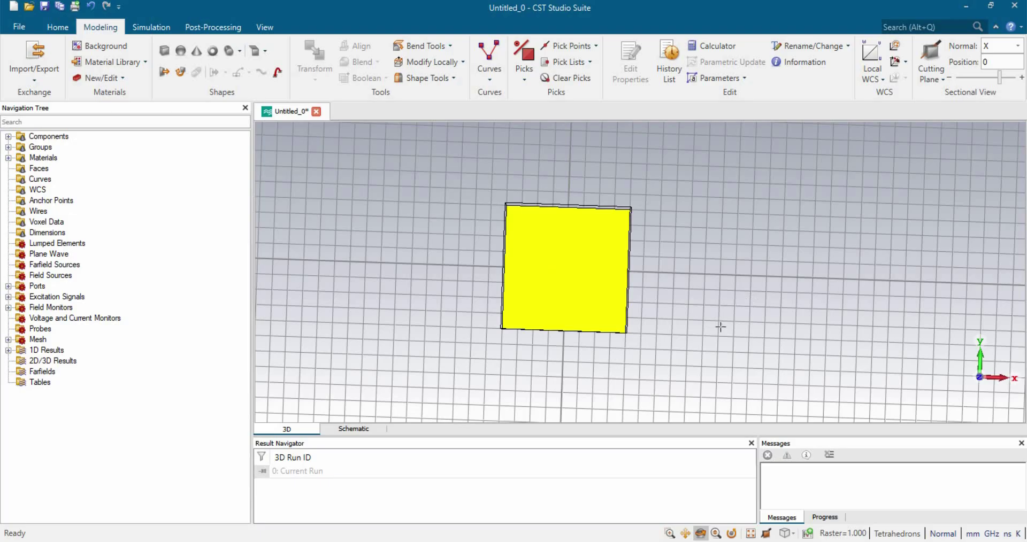
click(789, 533)
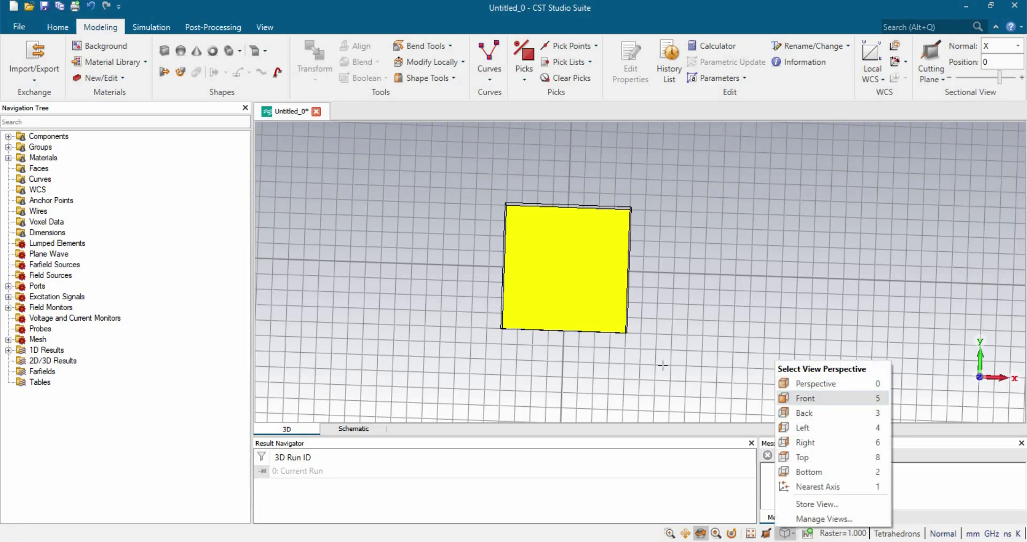
click(819, 400)
click(750, 534)
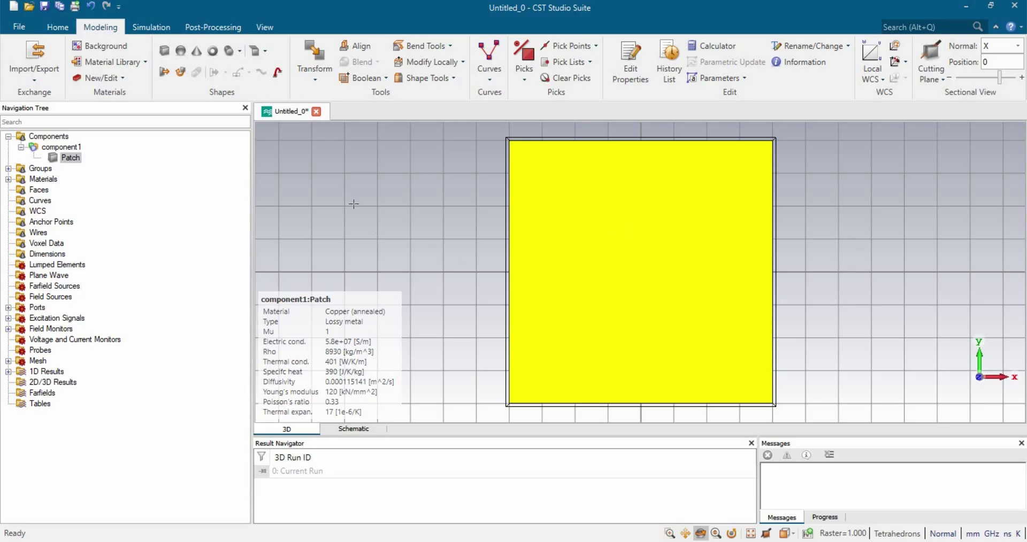
Draw a brick inside the patch from about X -3.5, Y 3.5 to X 3.6, Y -3.6, about 3.1 high
click(168, 51)
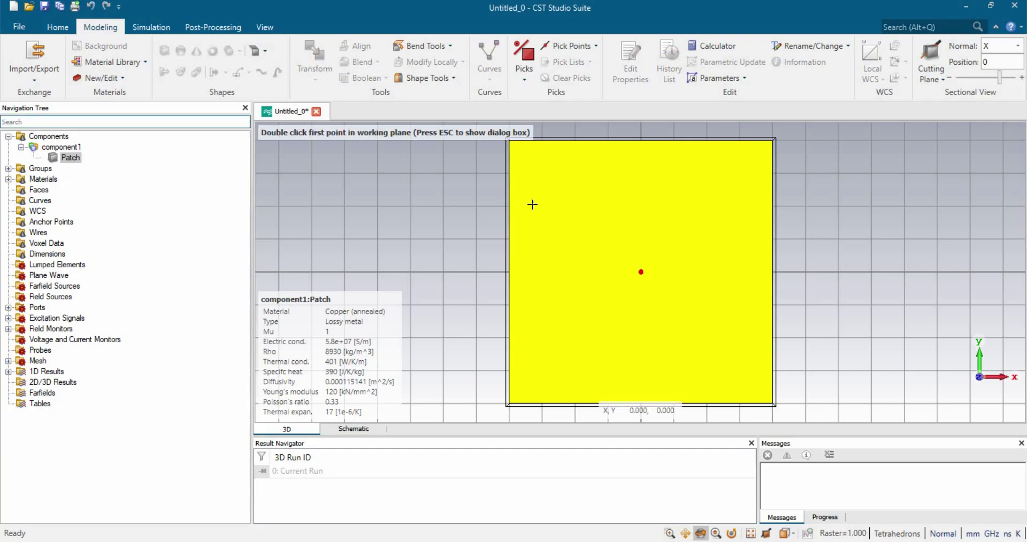
double_click(526, 157)
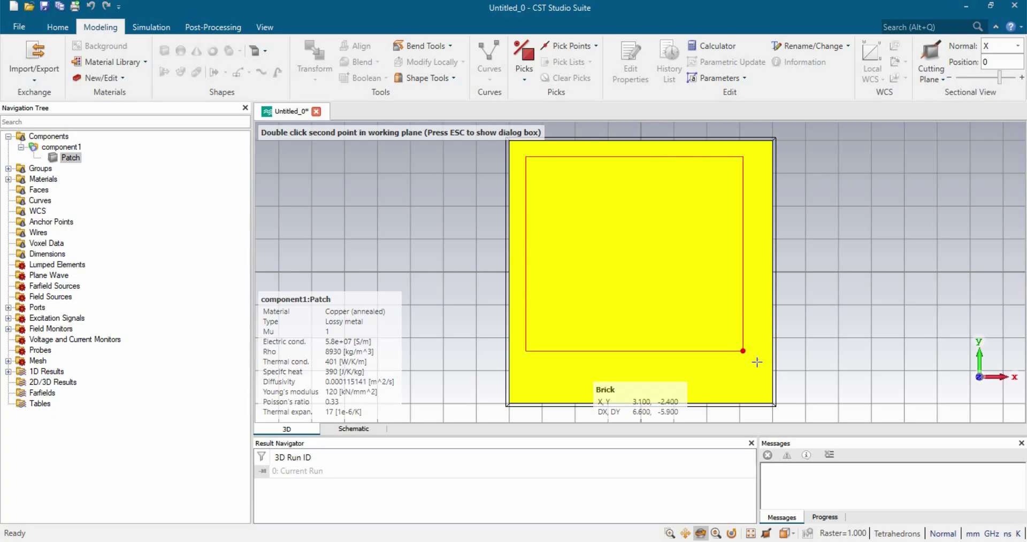
double_click(760, 390)
double_click(733, 332)
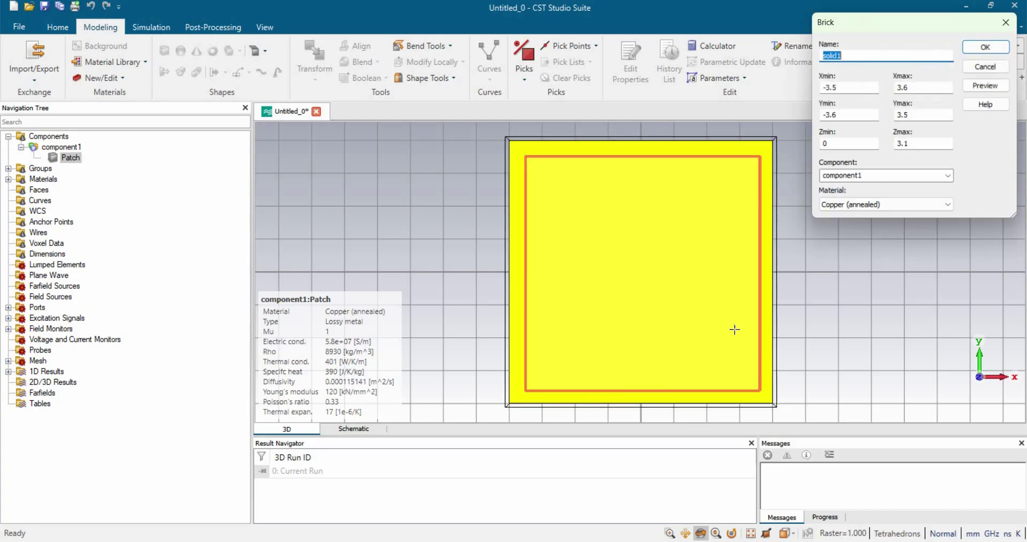
Set the inner brick's Xmax to 3.5, Ymin to -3.5 and Zmax to 0.035
drag(937, 89, 904, 89)
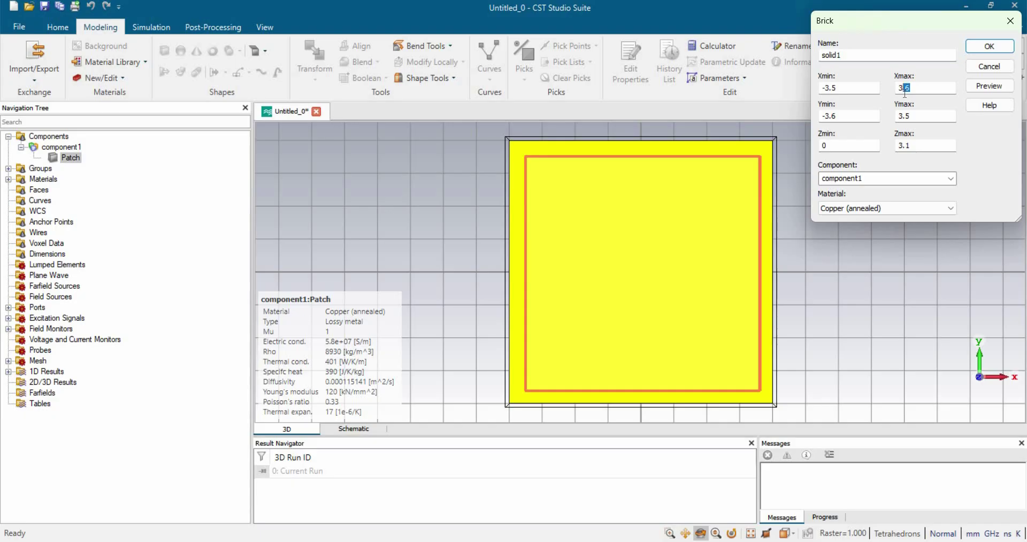
text(5)
drag(845, 117, 833, 117)
text(5)
double_click(824, 145)
double_click(935, 143)
text(0.035)
Assign Vacuum as the inner brick's material and preview its outline inside the patch
click(912, 208)
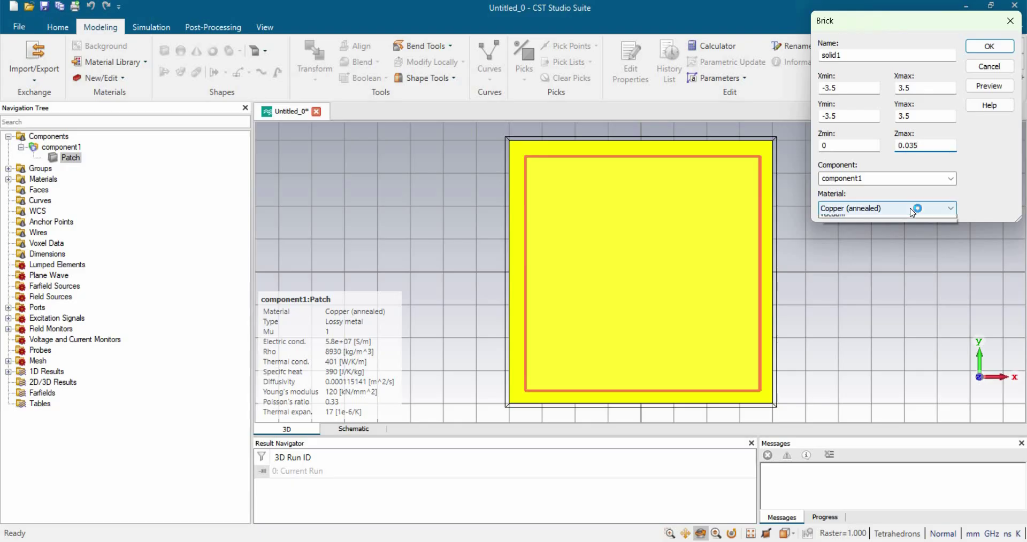
click(877, 237)
click(910, 208)
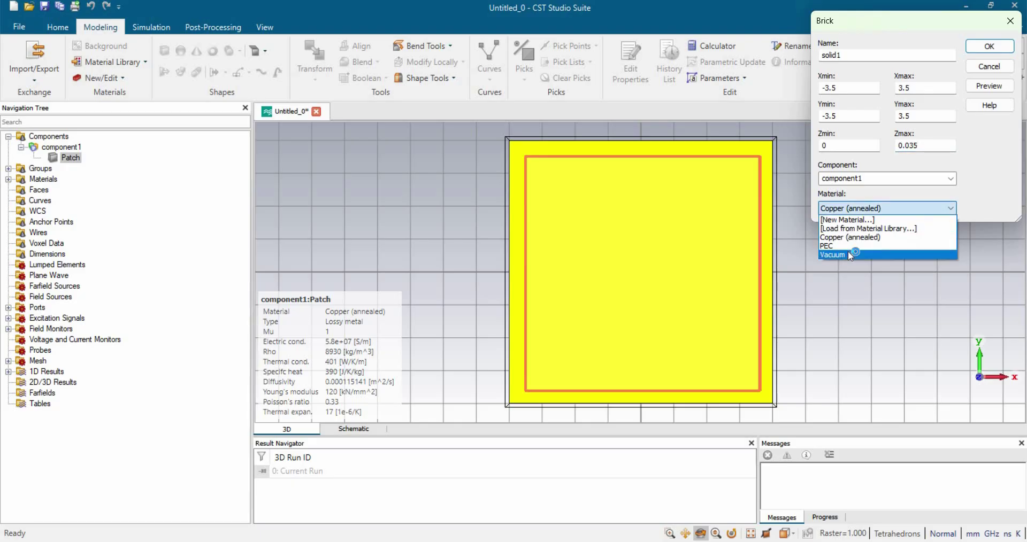
click(849, 255)
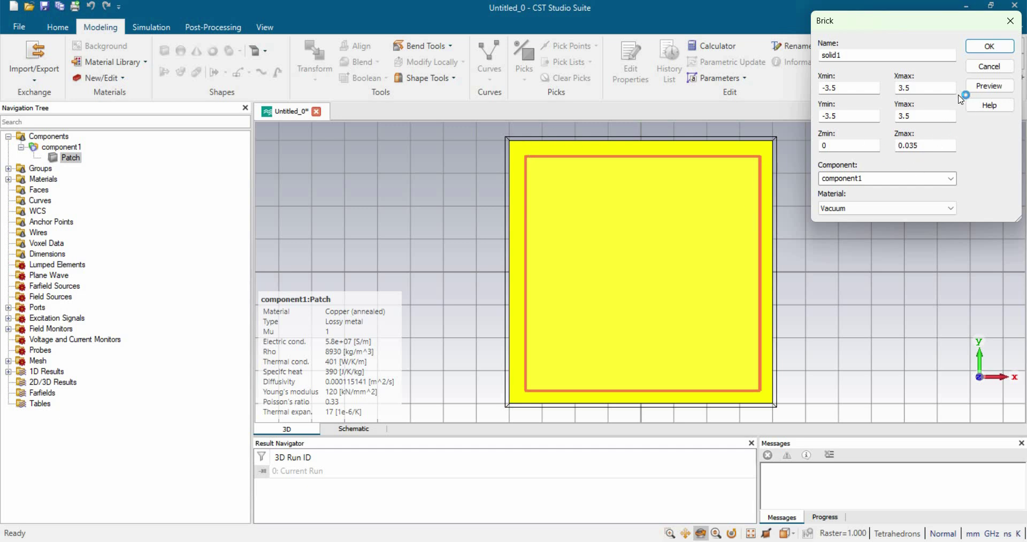
click(988, 86)
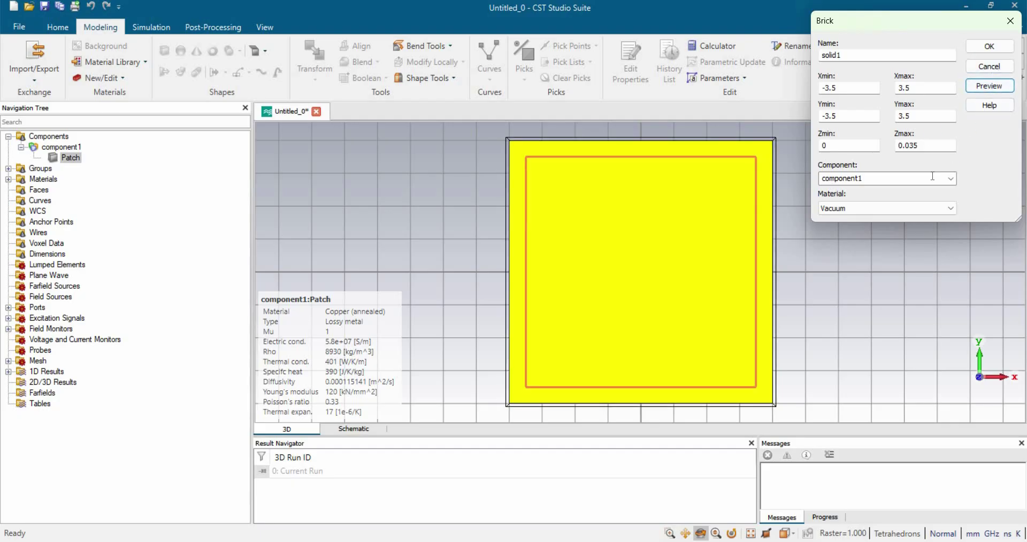
Create the inner vacuum brick and cut it away from the Patch, leaving a square copper ring
click(990, 48)
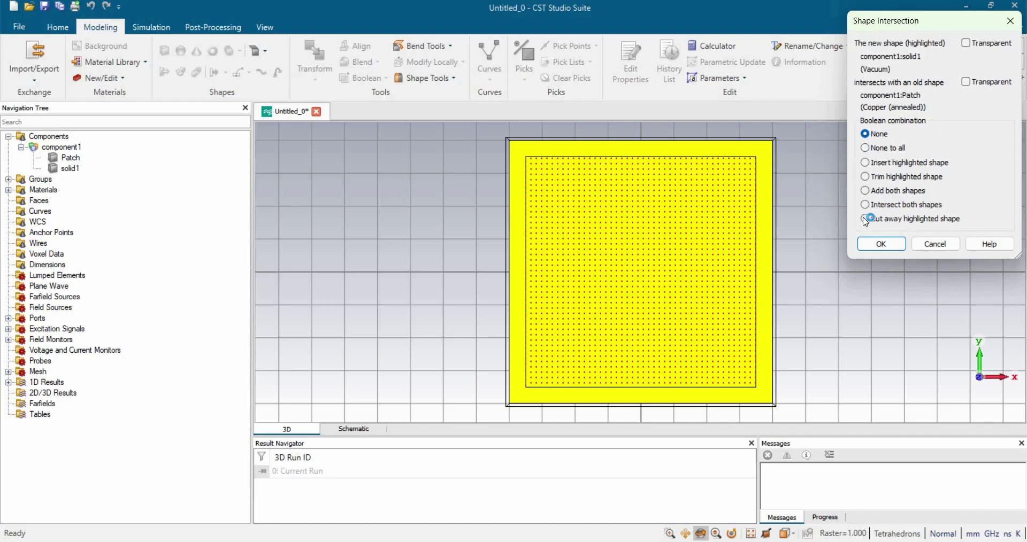
click(935, 222)
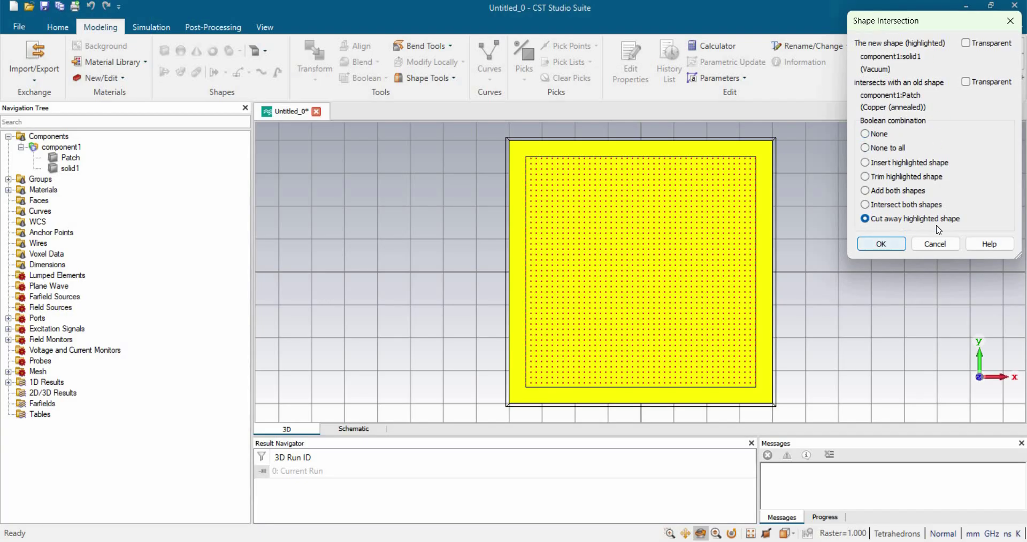
click(898, 242)
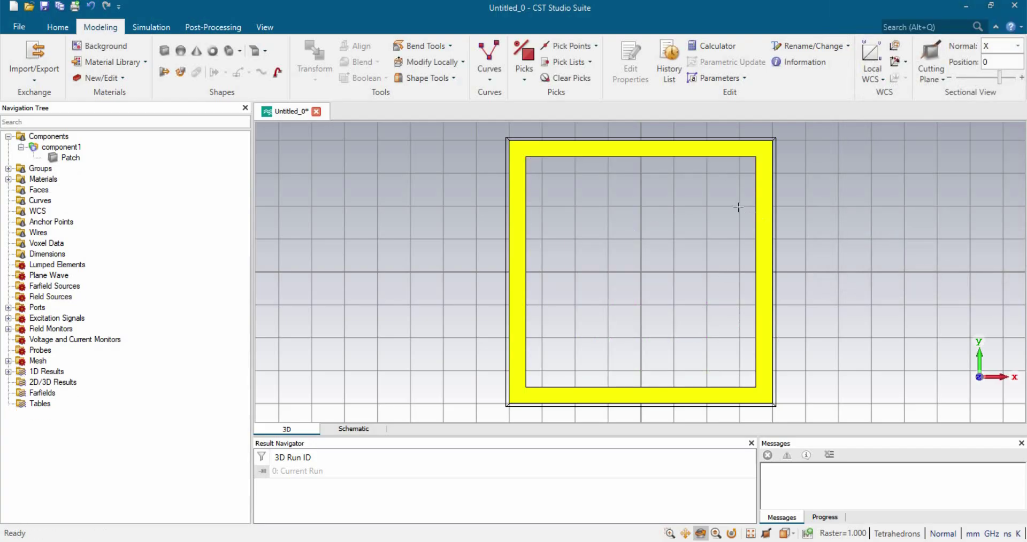
Draw a flat vertical strip brick through the ring's centre from about X -0.2, Y 3.6 to X 0.2, Y -3.8
scroll(738, 206, down, 2)
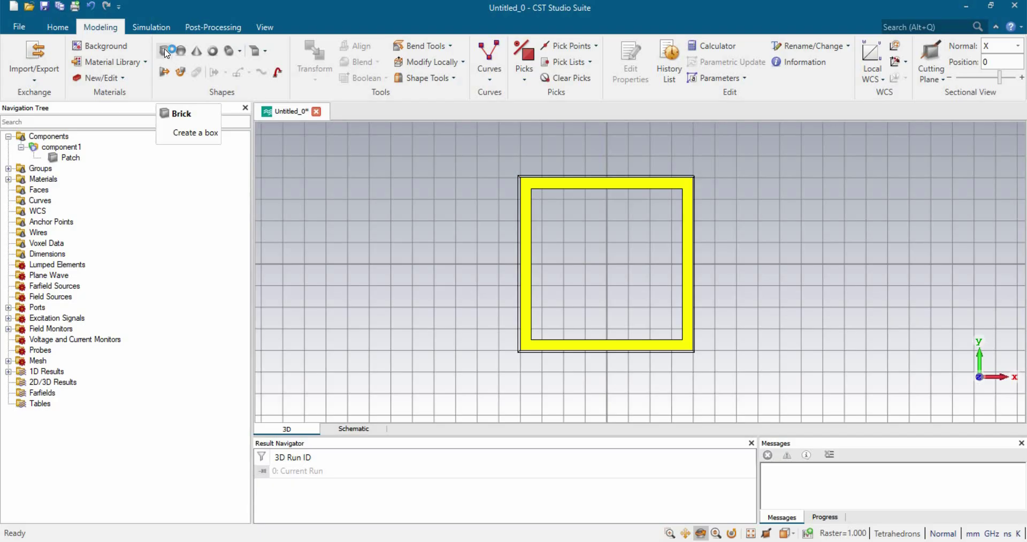
click(164, 52)
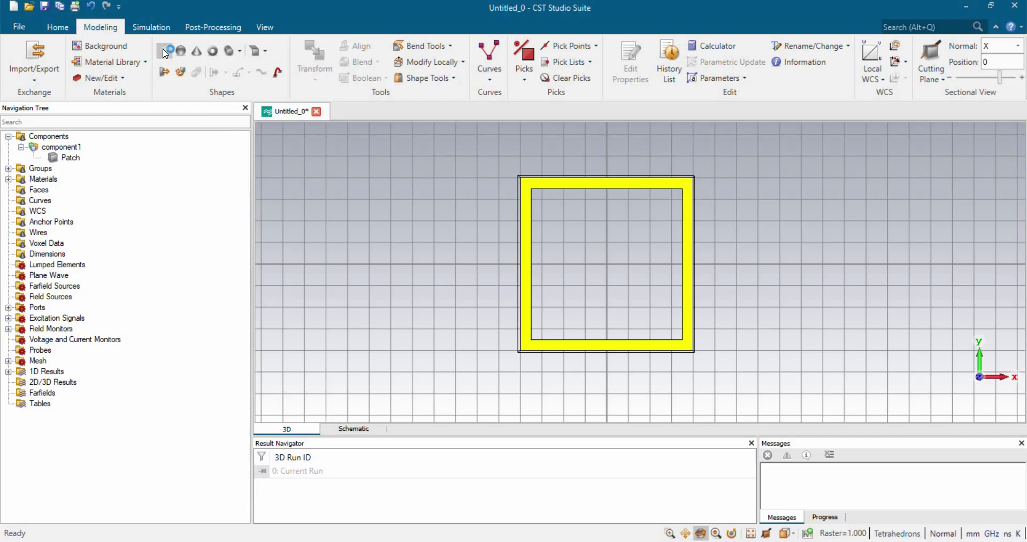
double_click(602, 188)
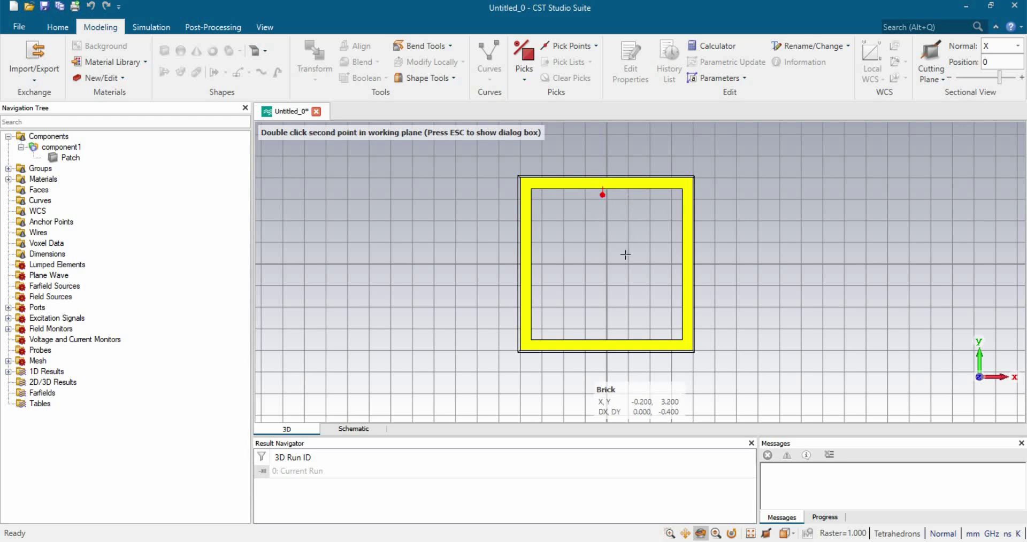
double_click(612, 345)
key(Escape)
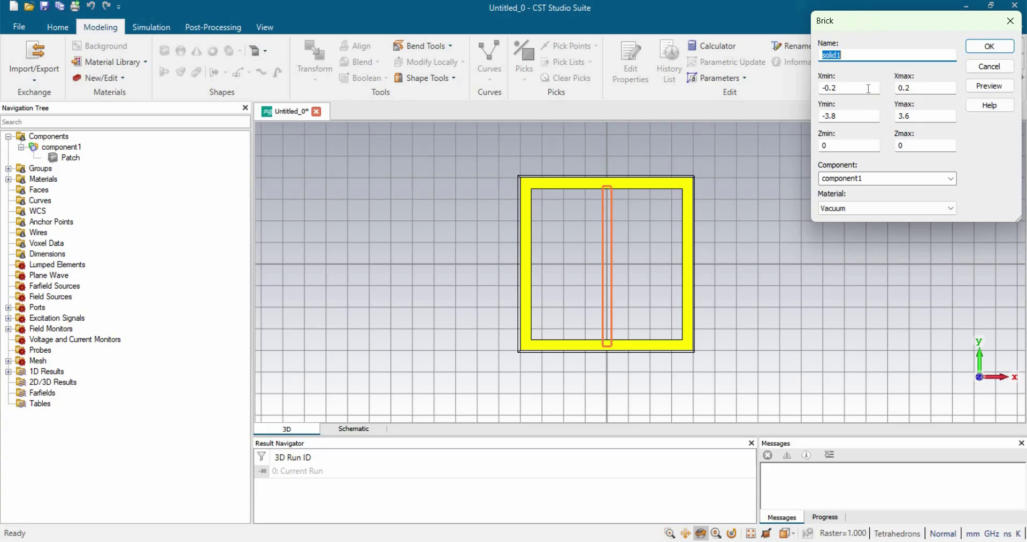
Set the central strip's Xmin to -0.25, Xmax to 0.25 and Zmax to 0.035
double_click(834, 88)
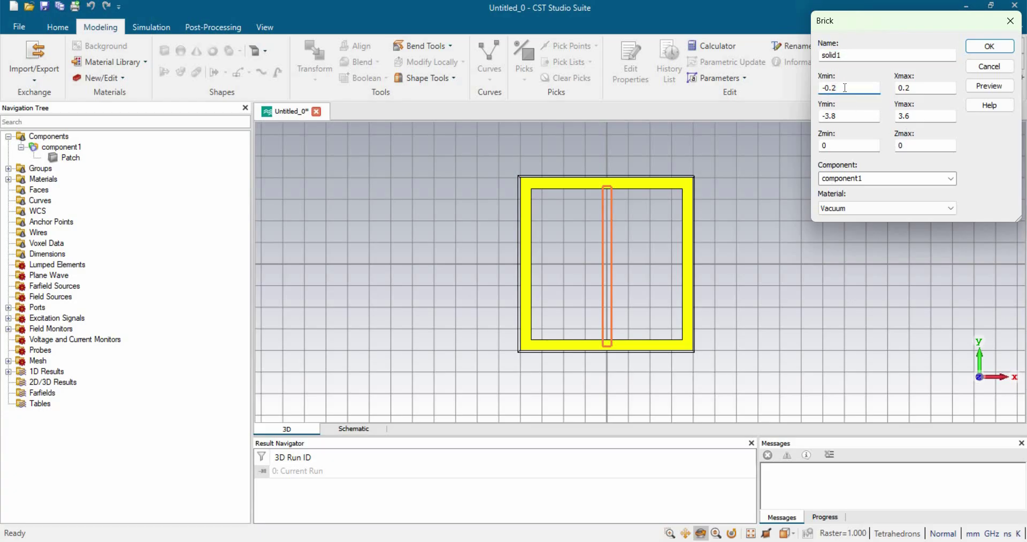
text(5)
click(922, 89)
text(5)
double_click(840, 148)
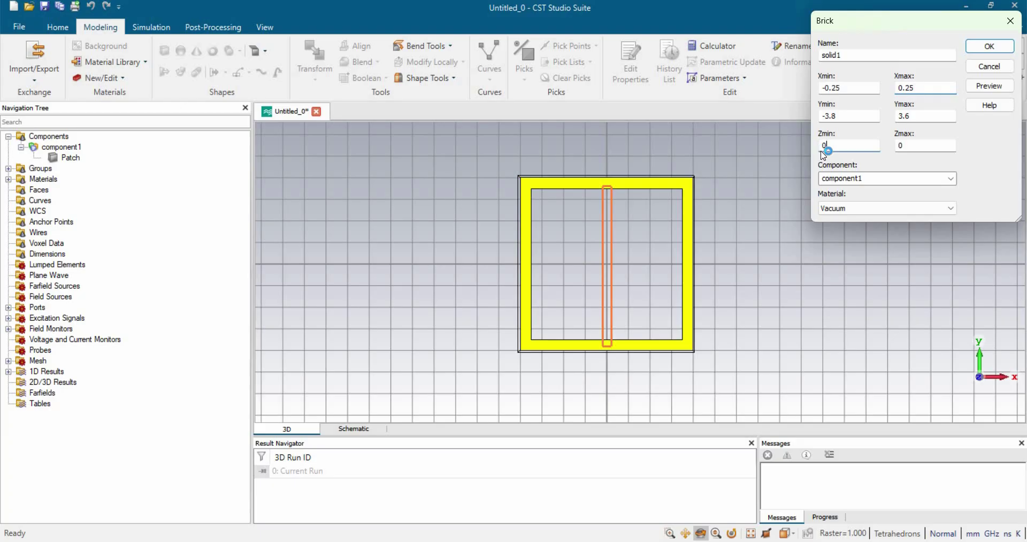
click(910, 145)
text(.035)
Assign Copper (annealed) to the central strip, preview it and create the brick
click(883, 209)
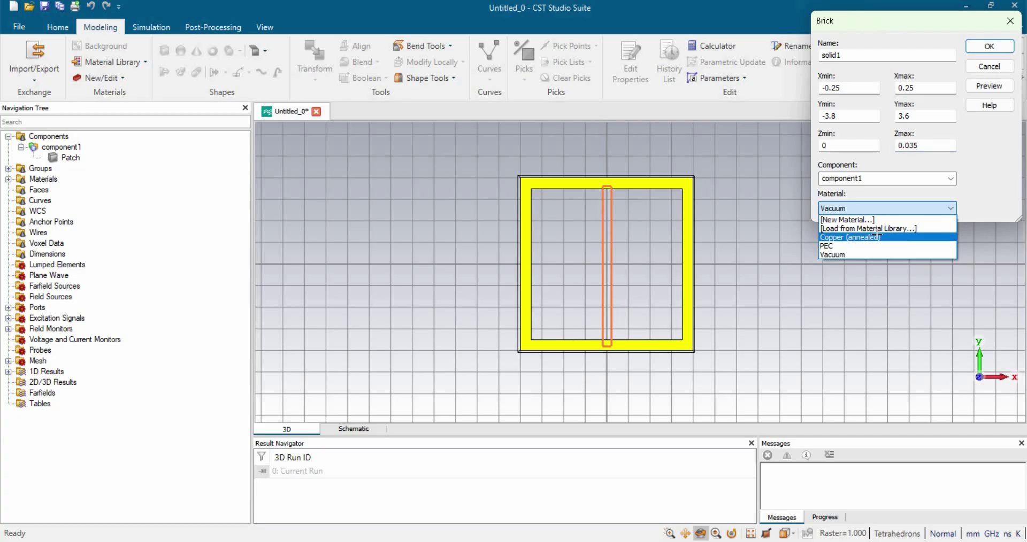
click(878, 238)
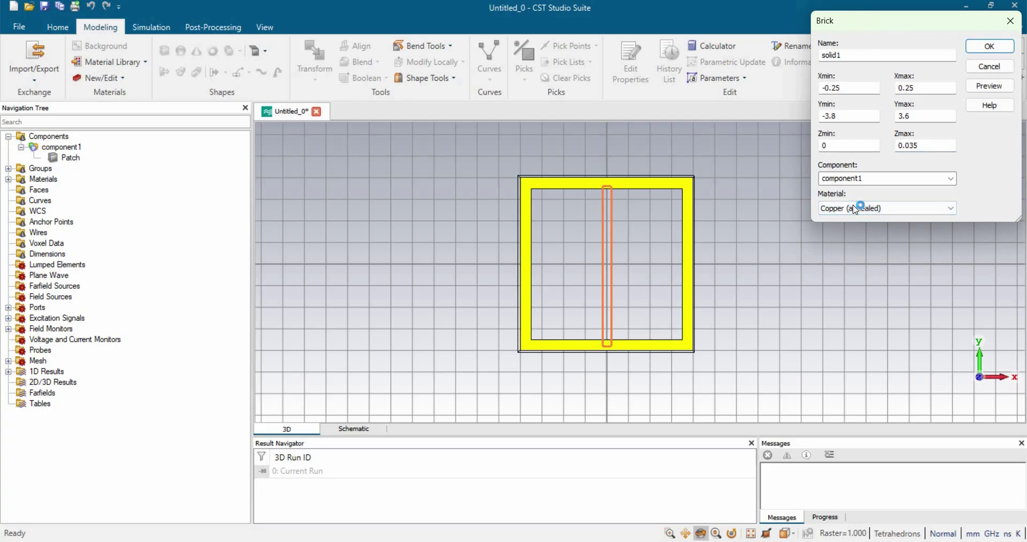
click(995, 86)
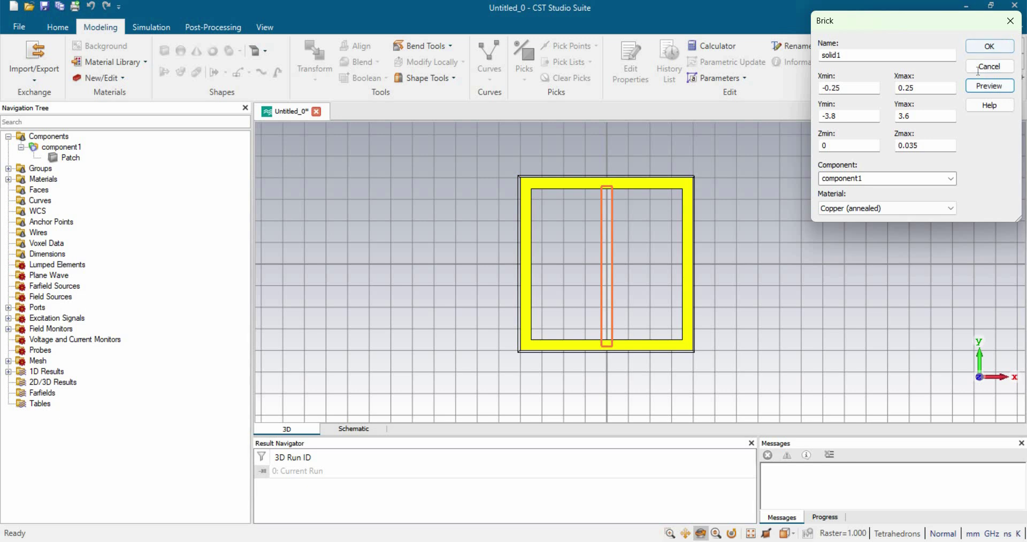
click(994, 47)
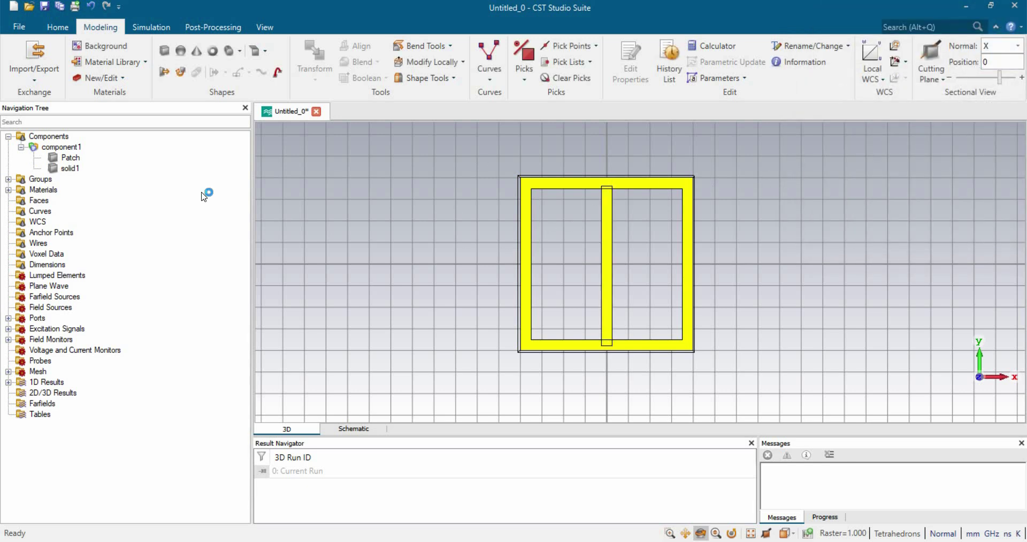
Draw a small brick across the middle of the central strip from about X -0.6, Y 0.2 to X 0.6, Y -0.2, reaching Z -1
click(163, 51)
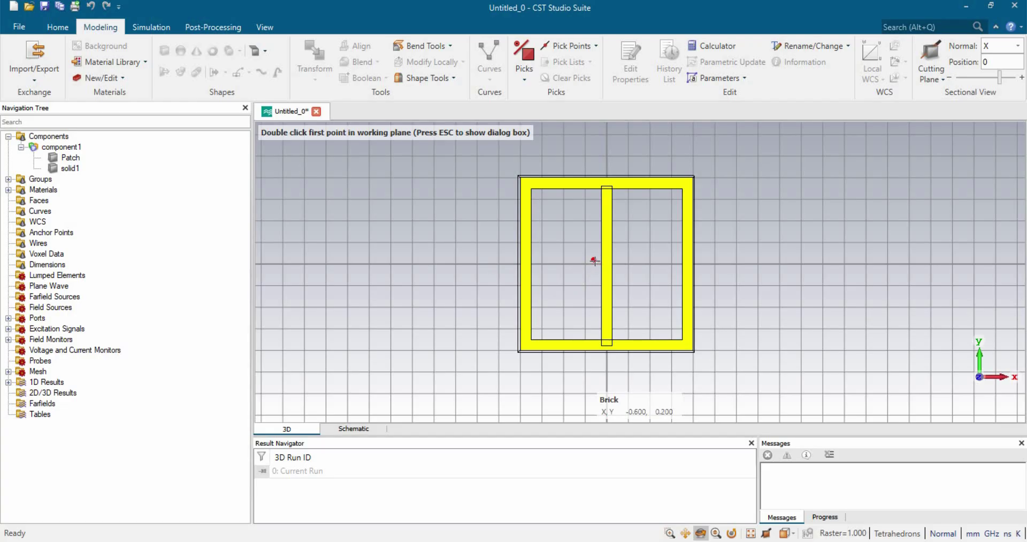
double_click(594, 260)
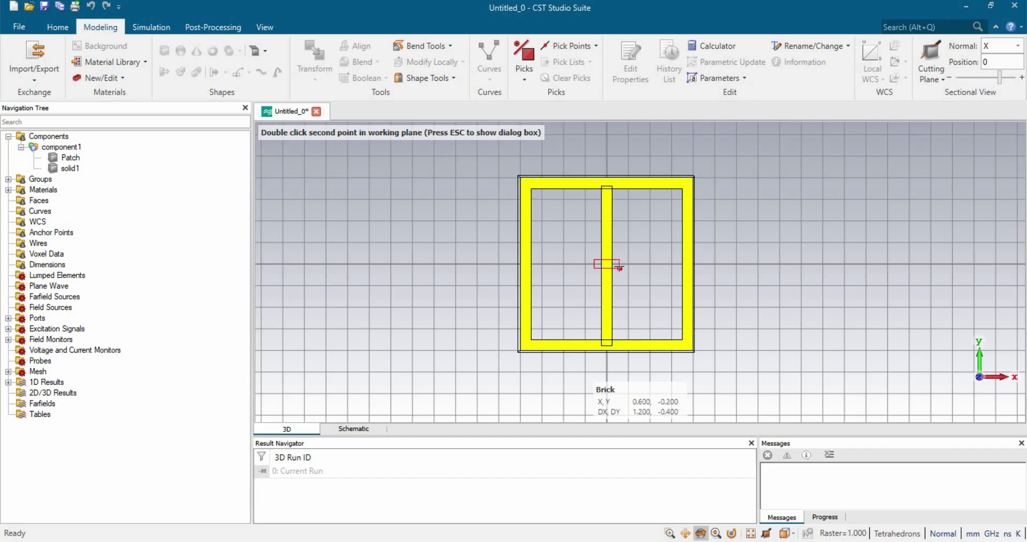
double_click(619, 267)
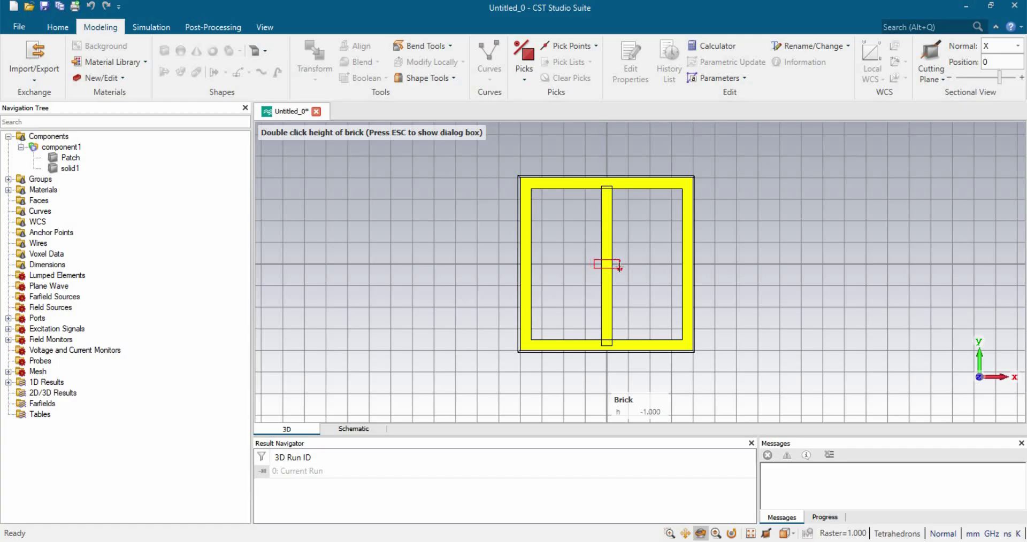
double_click(619, 267)
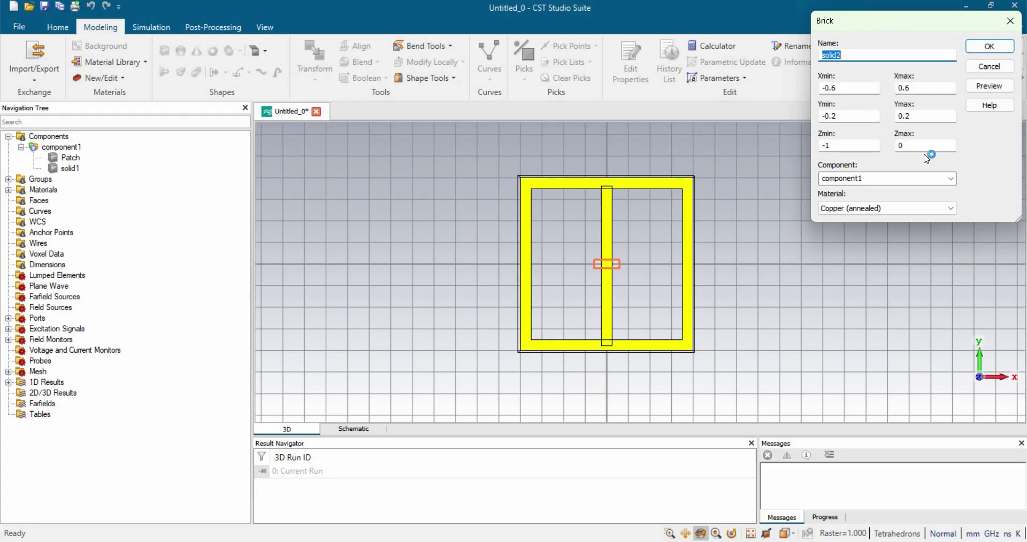
Set the small brick's Ymin to -0.1, Ymax to 0.1, Zmin to 0 and Zmax to 0.035
click(836, 116)
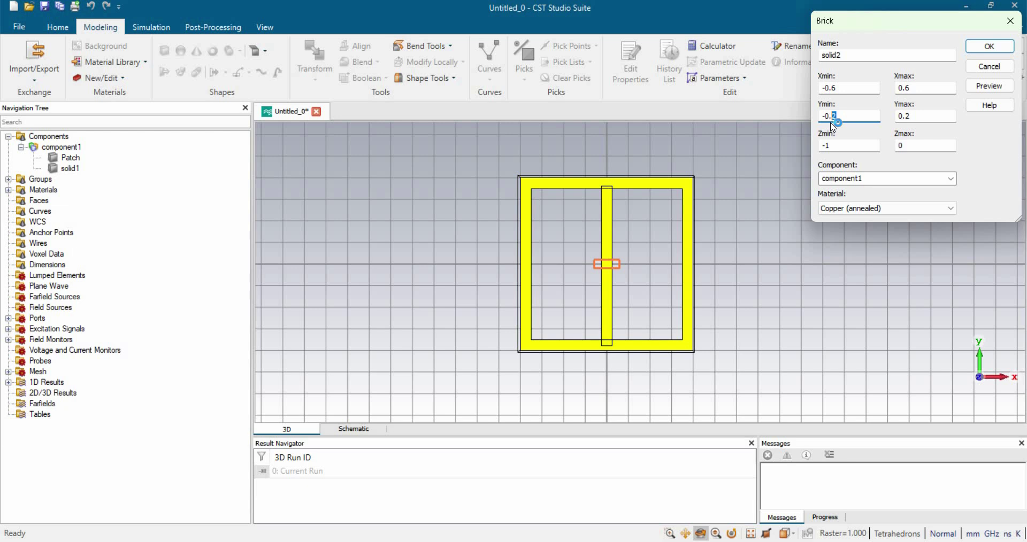
text(1)
click(906, 116)
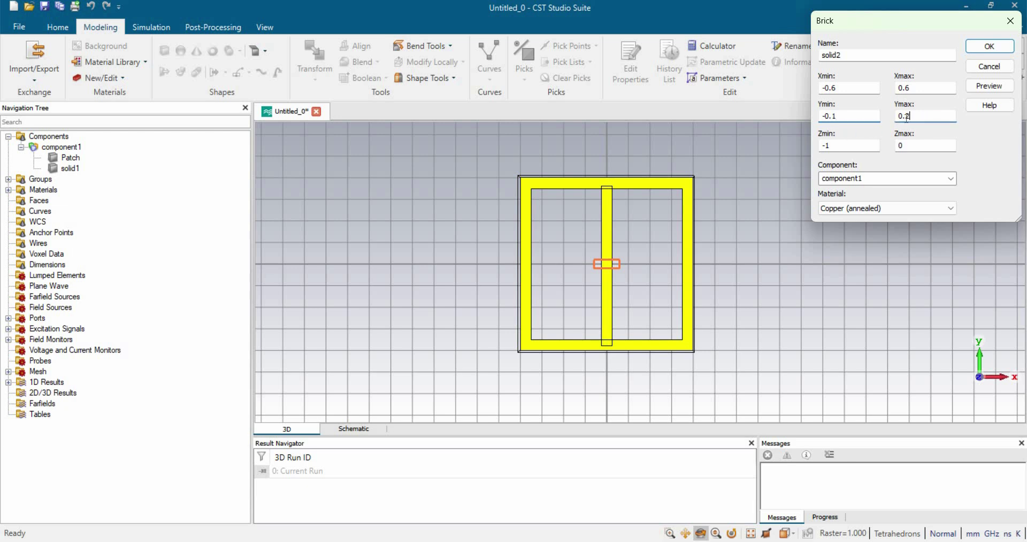
double_click(905, 117)
text(1)
double_click(836, 150)
text(0)
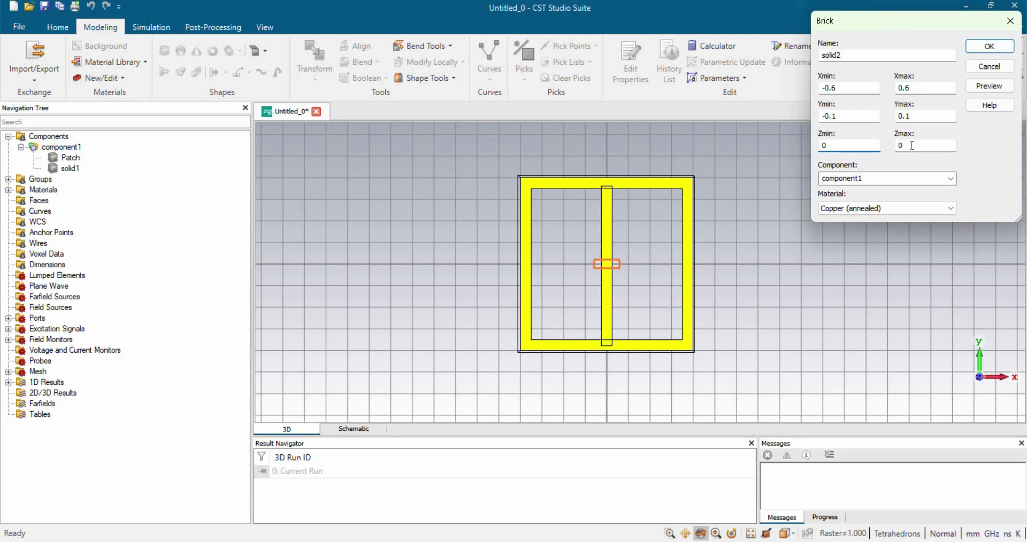
click(913, 144)
text(.035)
Assign Vacuum to the small crossing brick, name it split and preview it
click(891, 210)
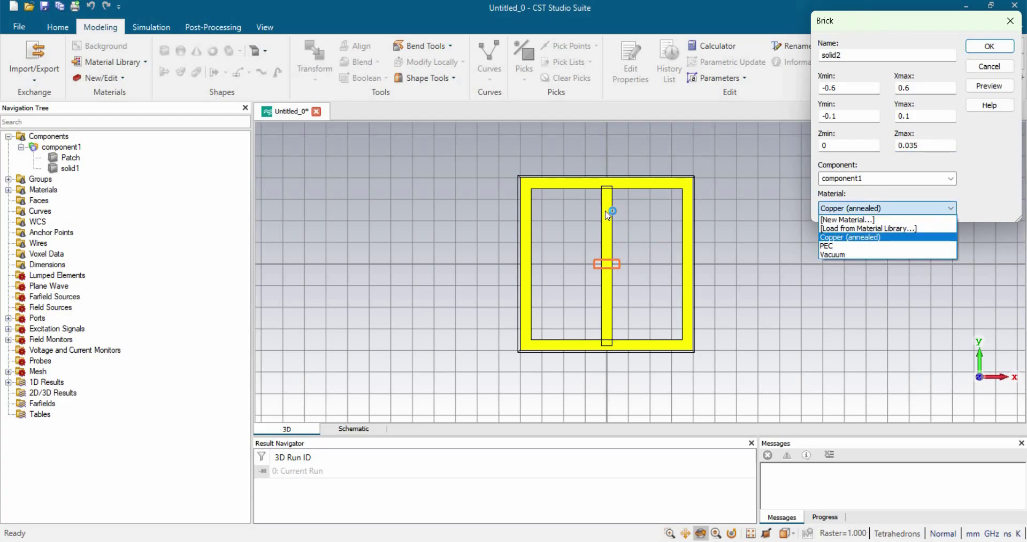
click(854, 255)
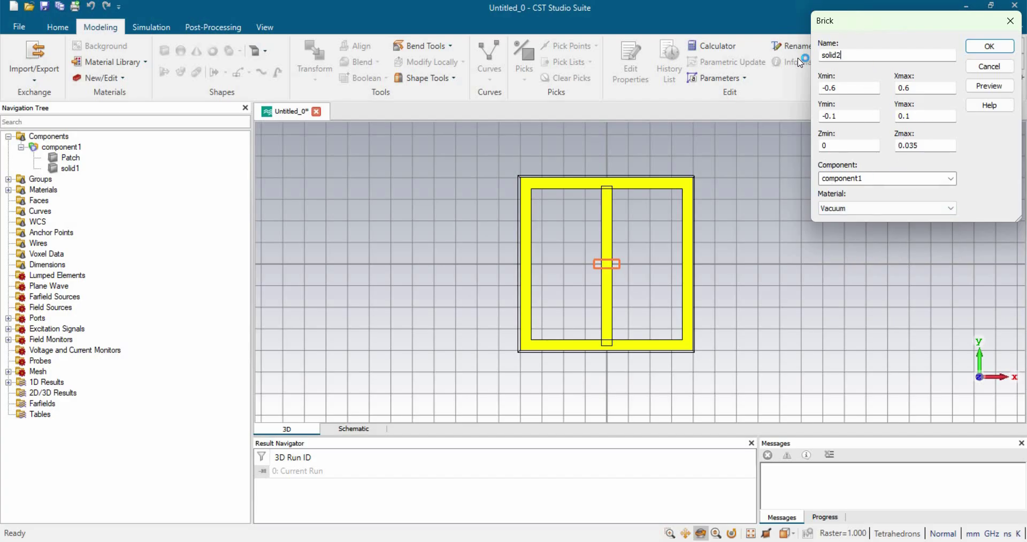
text(s)
click(989, 86)
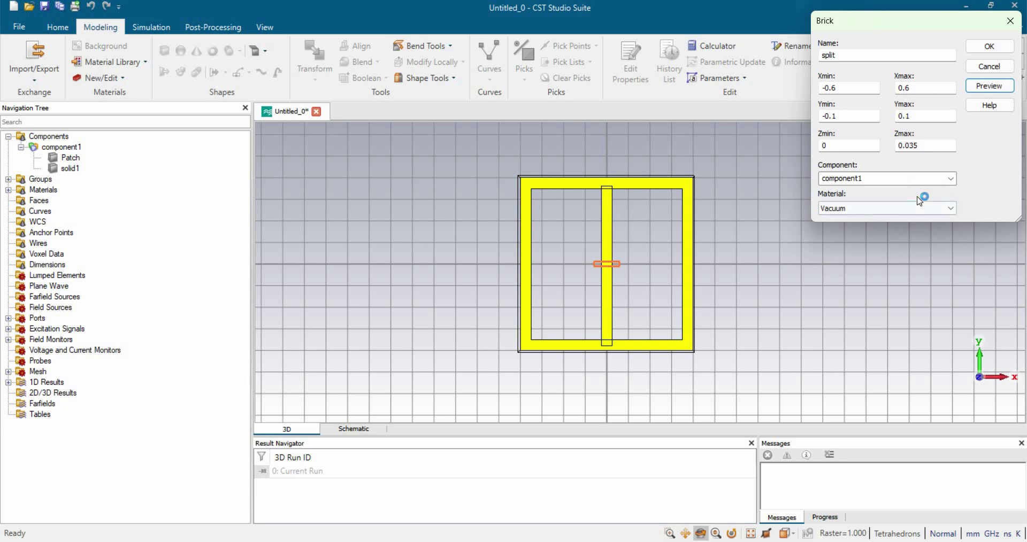
Create the split brick and resolve its intersection with the central strip by cutting away the highlighted shape
click(991, 47)
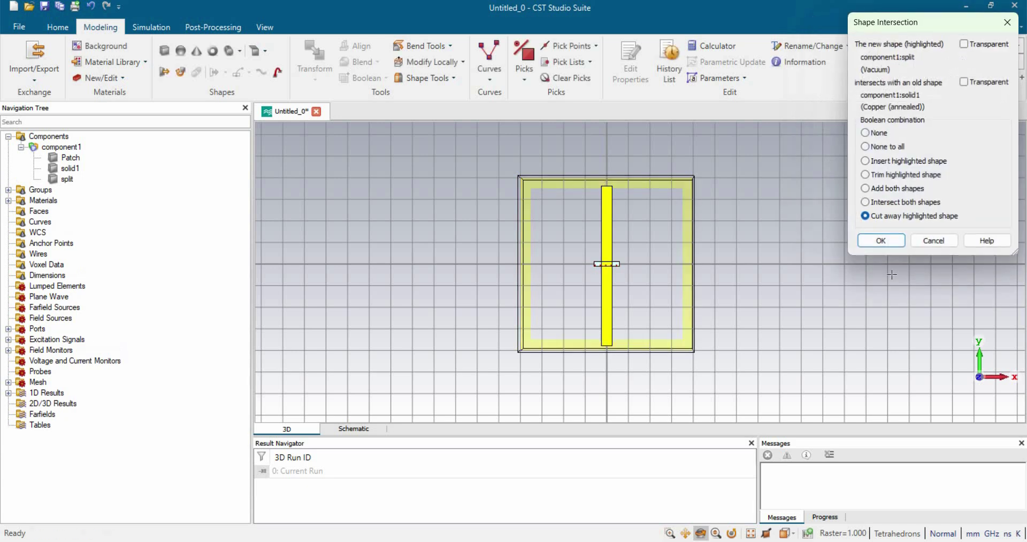
click(865, 218)
click(881, 245)
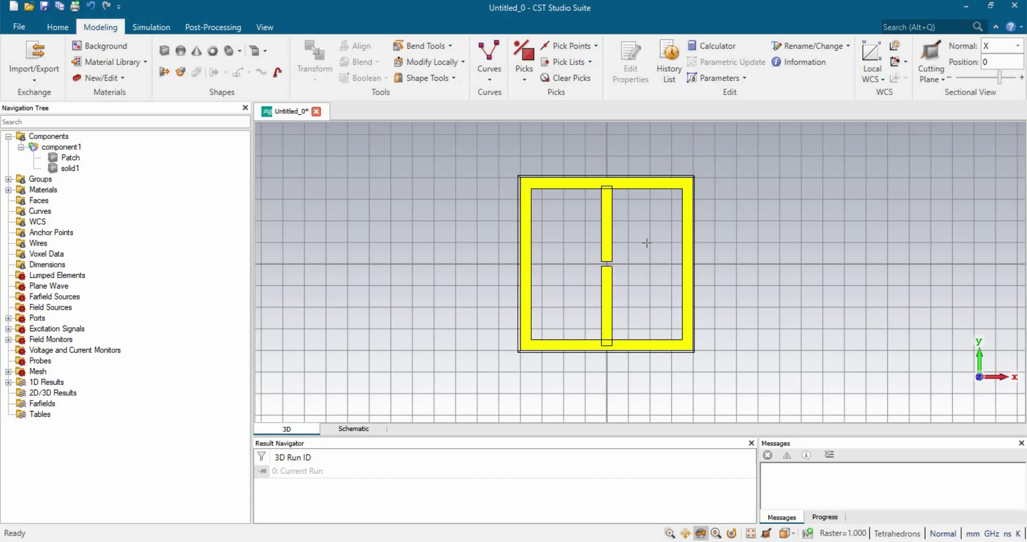
Merge Patch and solid1 into one solid with a Boolean Add
click(69, 157)
shift+click(71, 169)
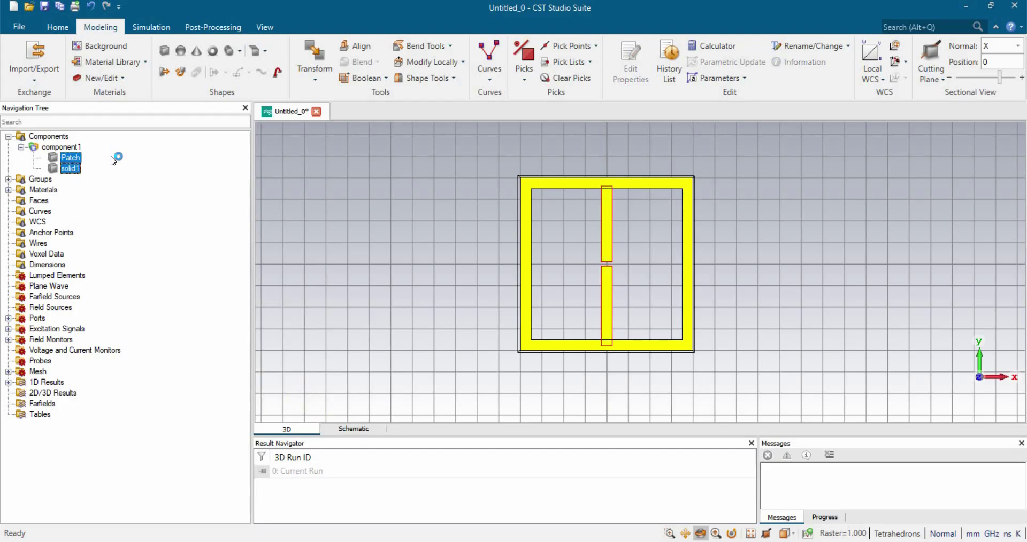
click(387, 80)
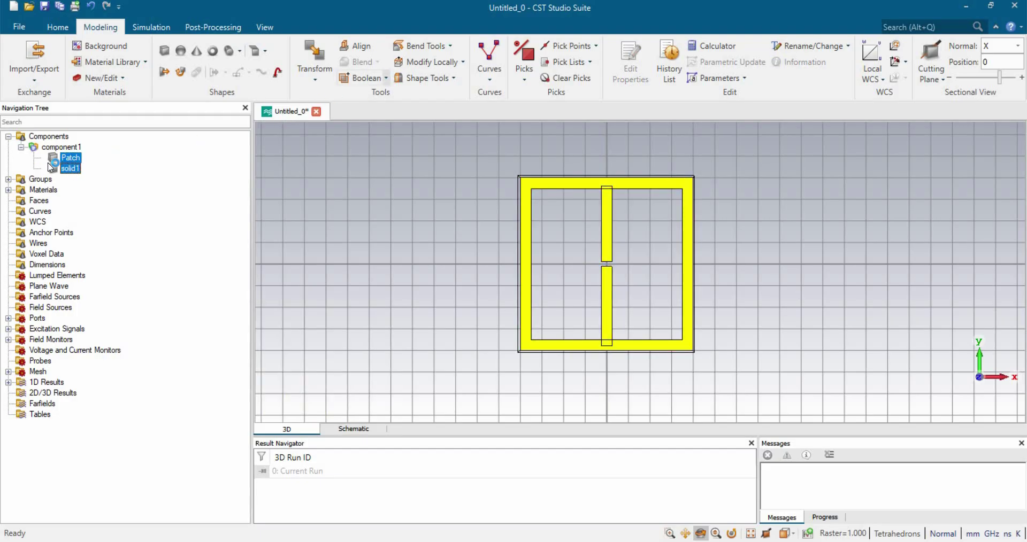
click(384, 80)
click(367, 109)
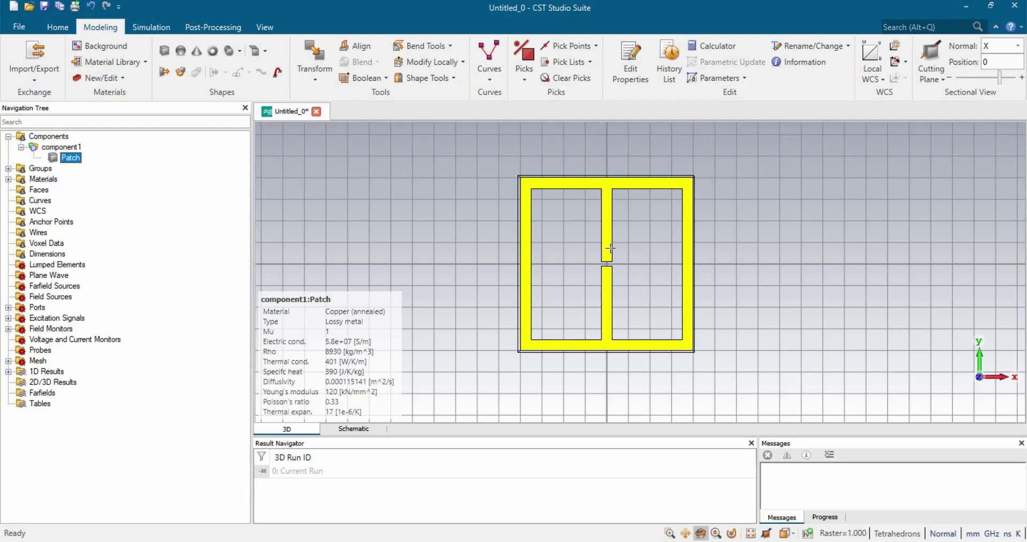
Draw a brick in component1 over the whole ring from X -4, Y 4 to X 4, Y -4, reaching about Z -1.8
click(53, 147)
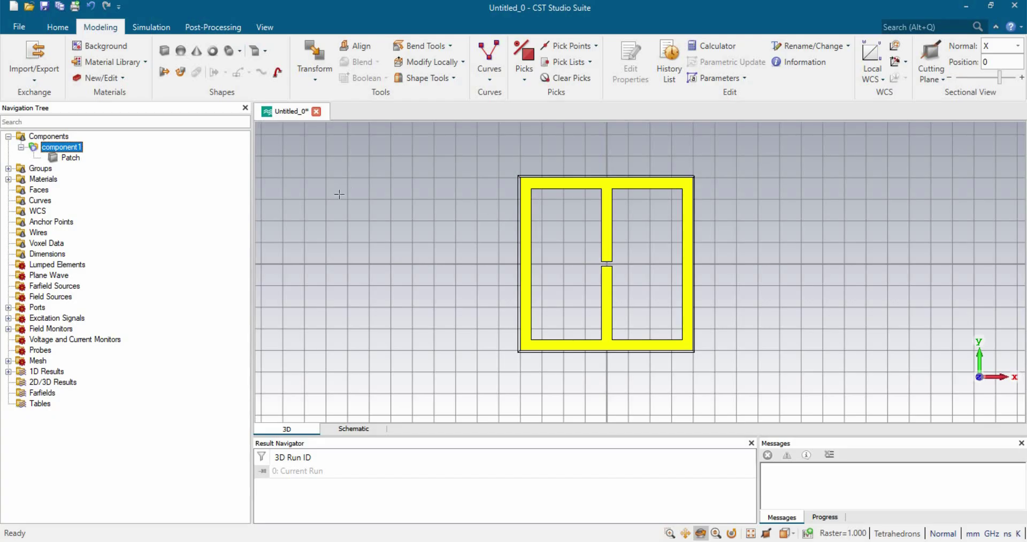
click(165, 51)
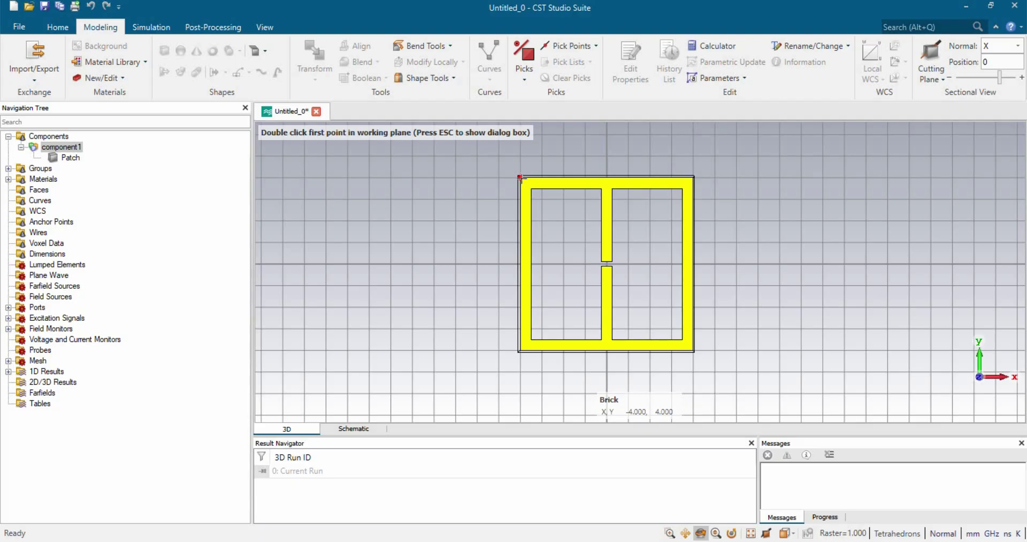
double_click(520, 177)
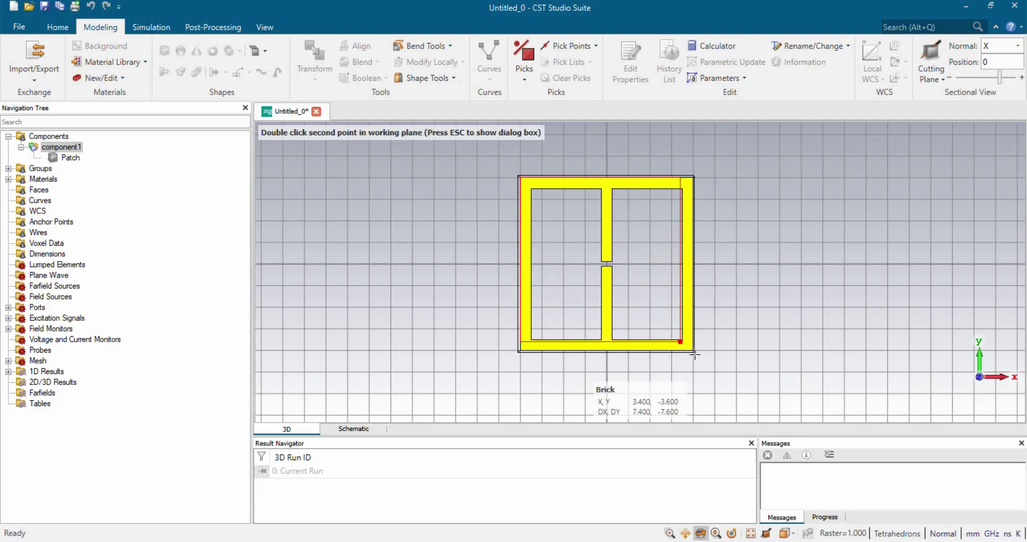
double_click(694, 351)
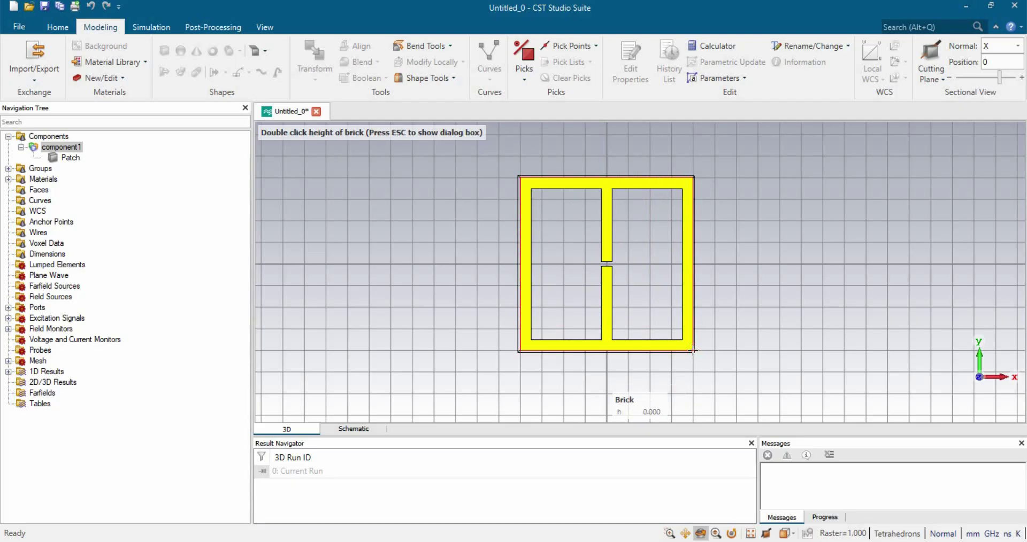
double_click(784, 150)
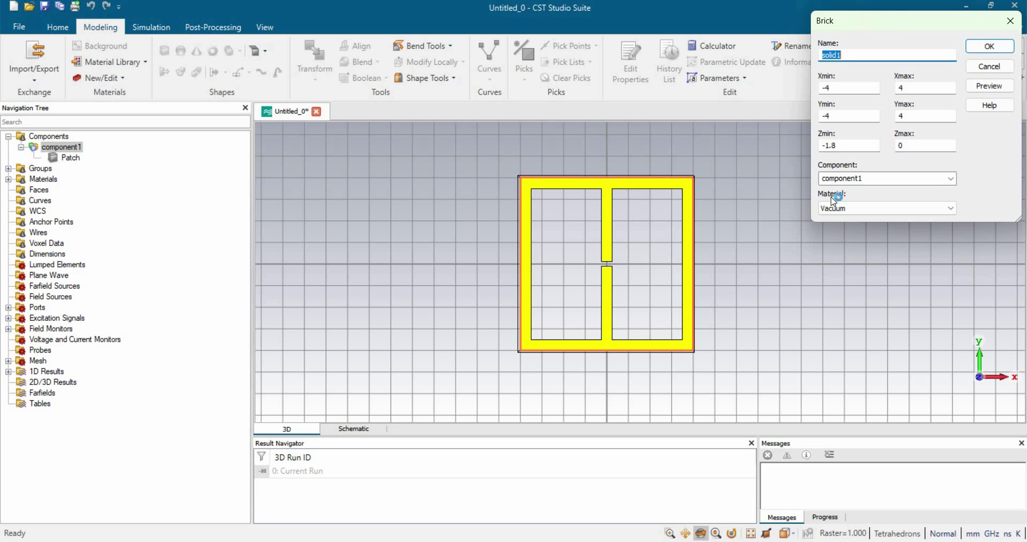
Set the new brick's Zmin to -1.6 and name it Substrate
click(851, 146)
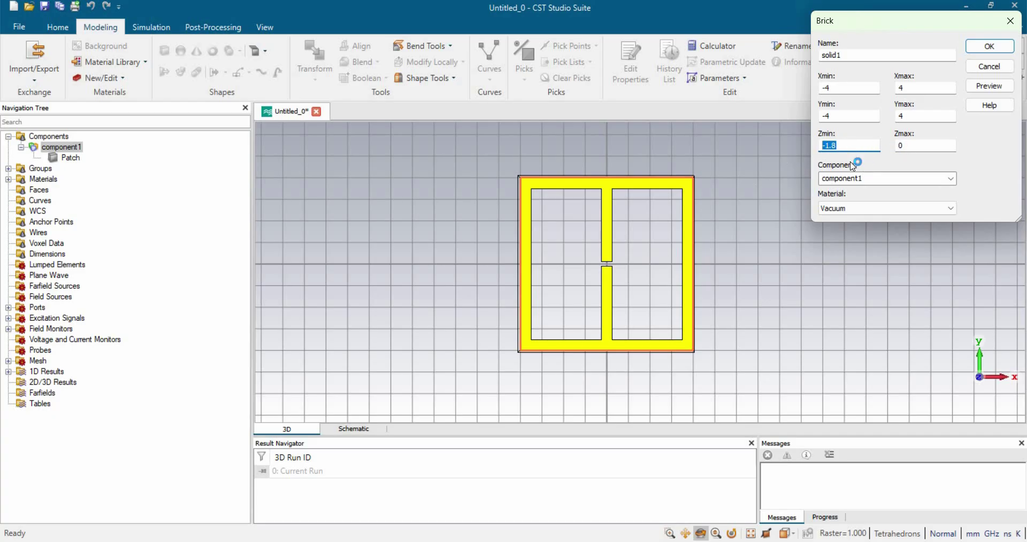
text(0)
key(Tab)
double_click(812, 54)
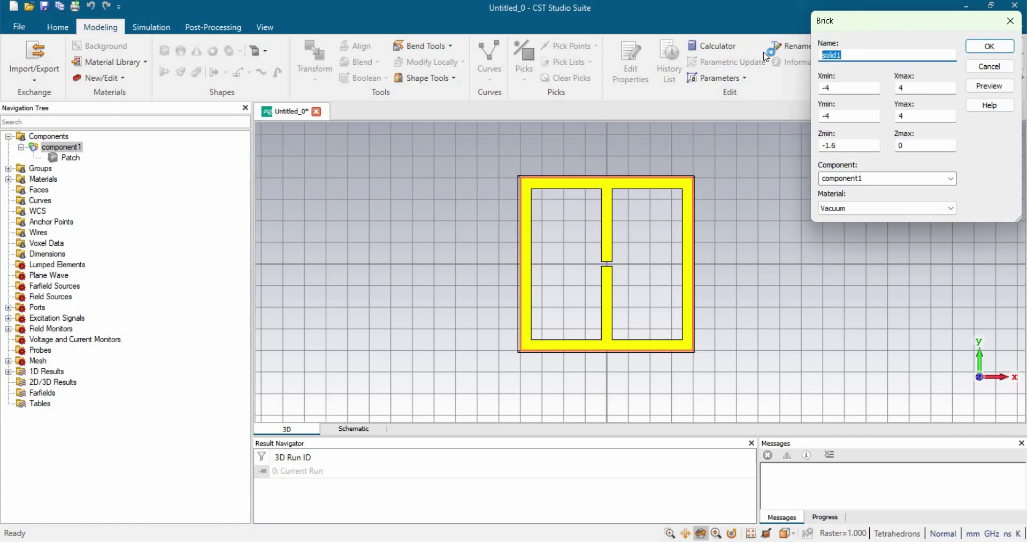
text(Substrate)
Load FR-4 (lossy) from the material library as the Substrate's material
click(891, 211)
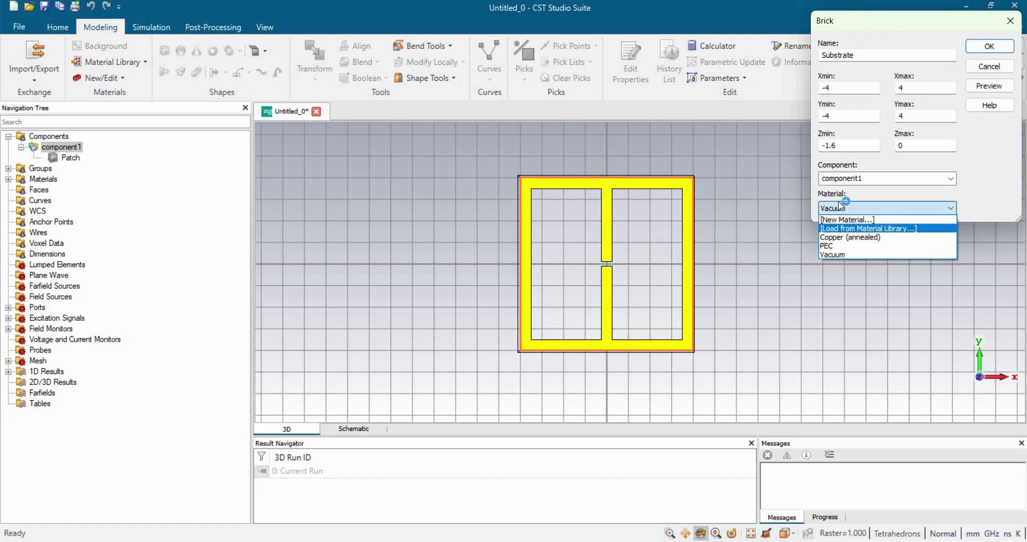
click(845, 224)
click(763, 47)
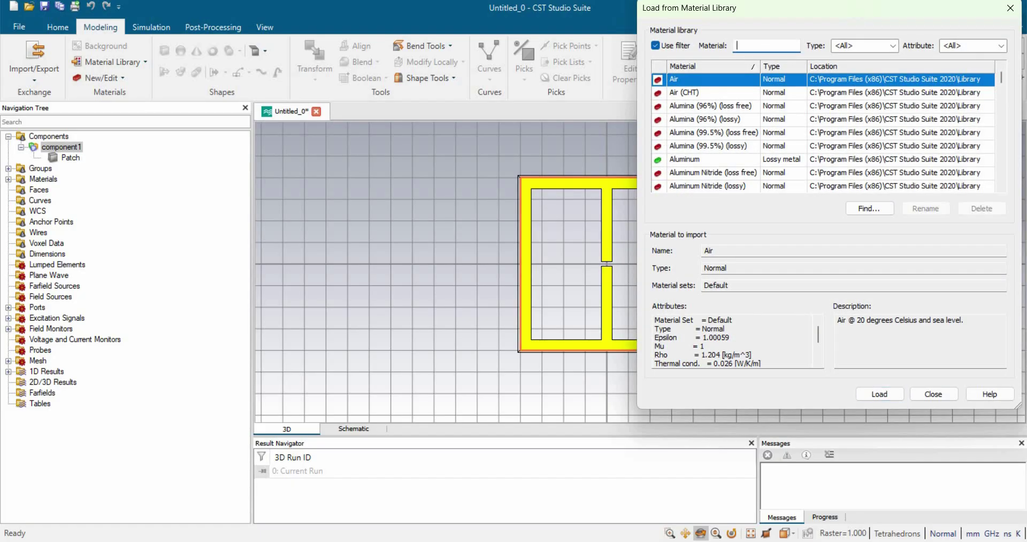
text(FR-4)
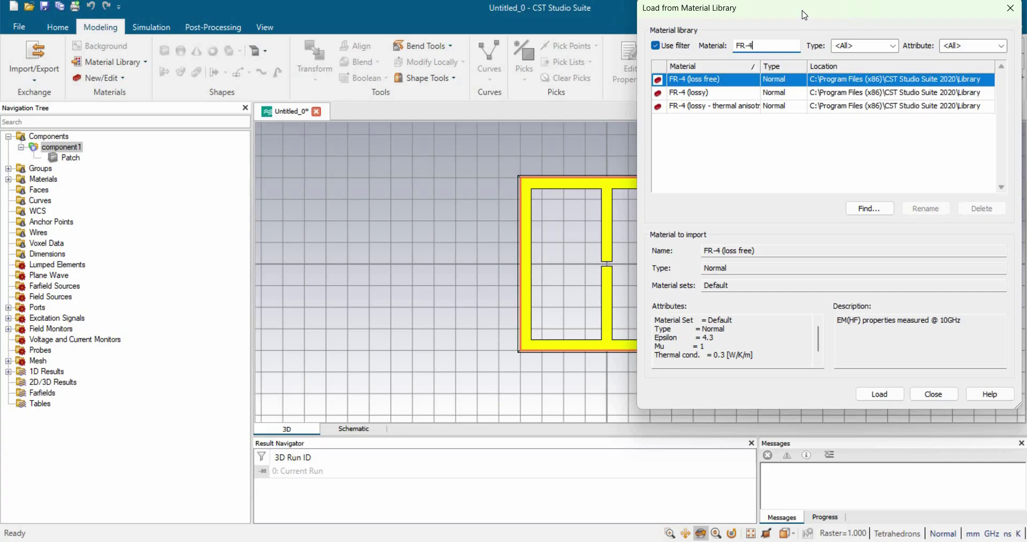
click(745, 92)
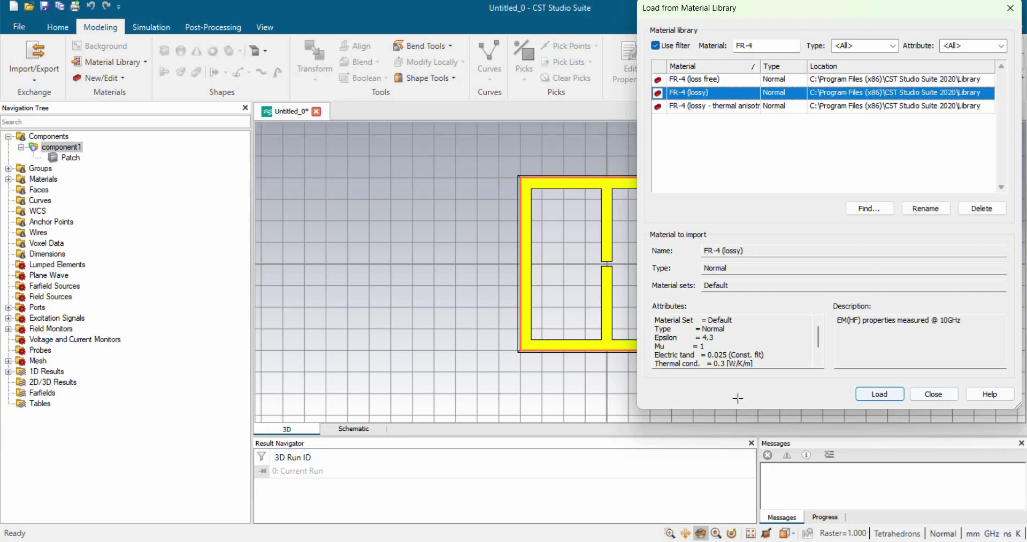
key(Return)
Preview the Substrate brick, check its position behind the copper pattern and create it
click(989, 86)
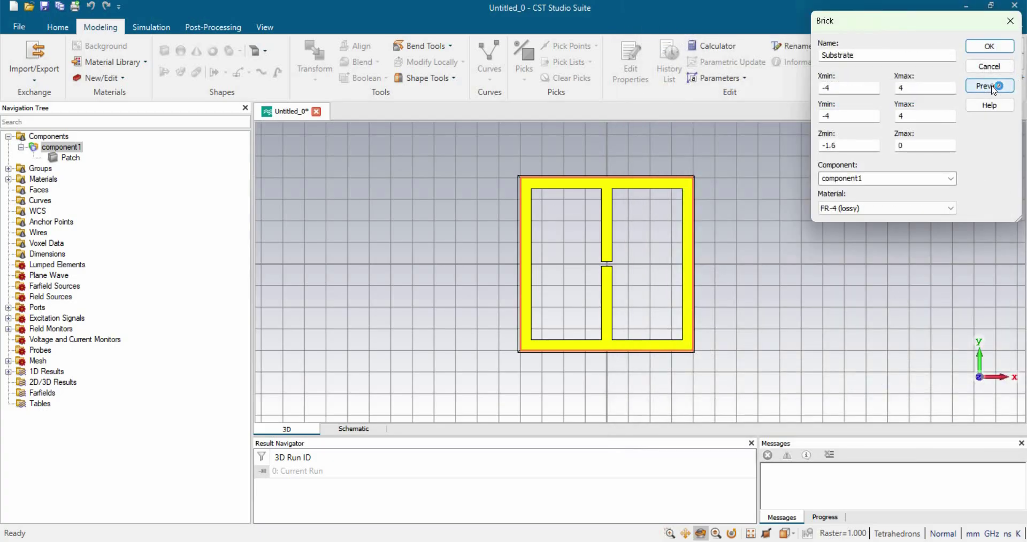
drag(461, 275, 646, 260)
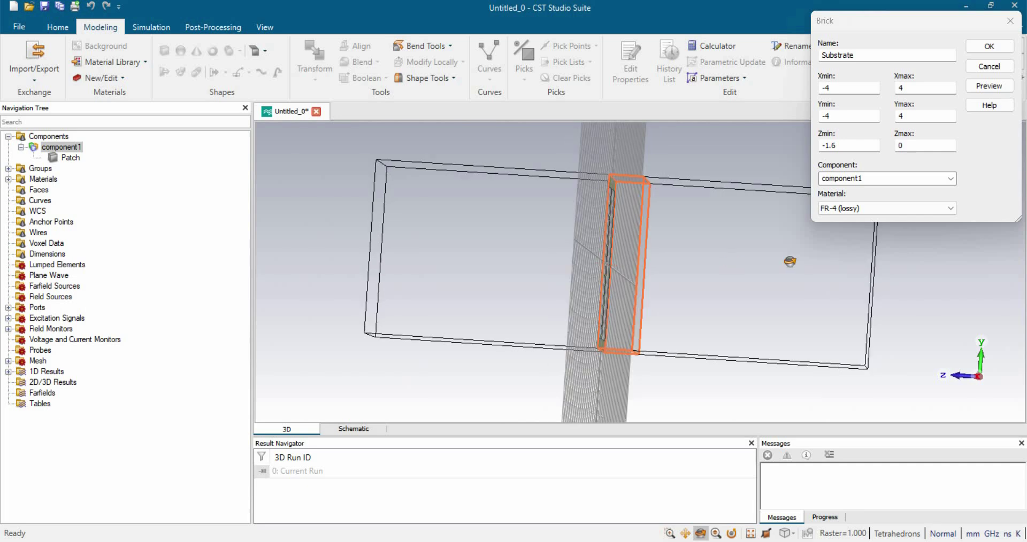
drag(790, 262, 698, 257)
scroll(632, 247, up, 6)
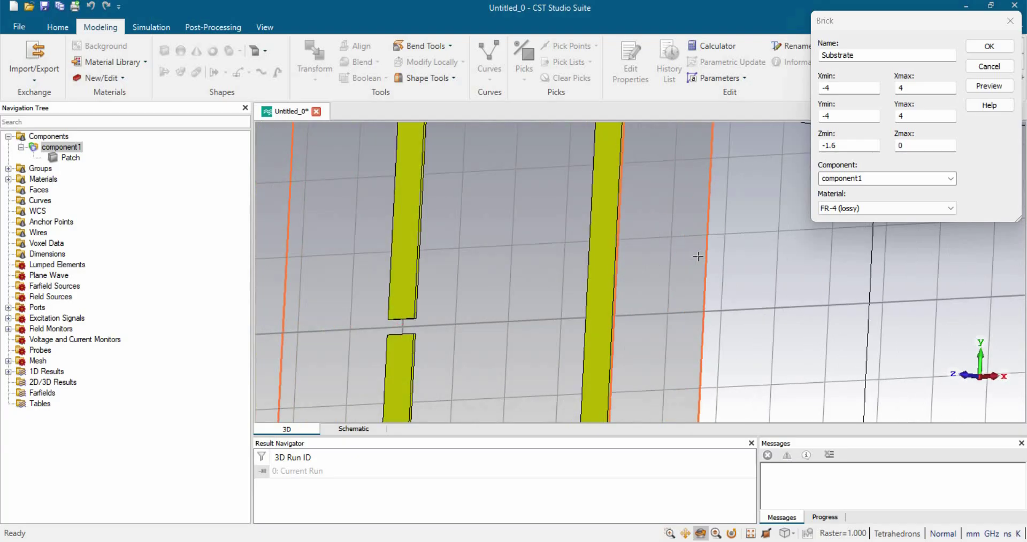
key(space)
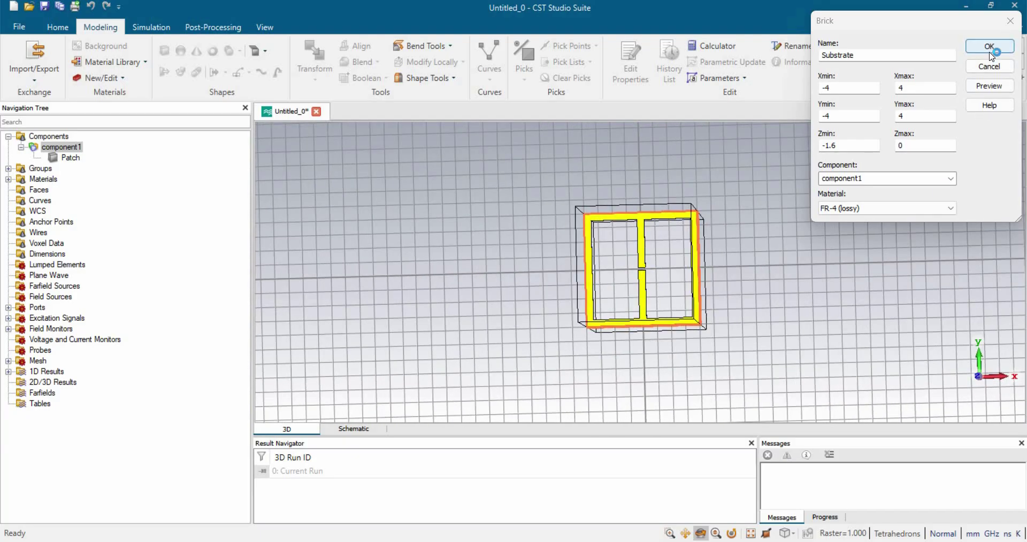
click(989, 47)
Draw another brick over the full unit cell from X -4, Y 4 to X 4, Y -4, reaching about Z -3.8
drag(459, 304, 796, 314)
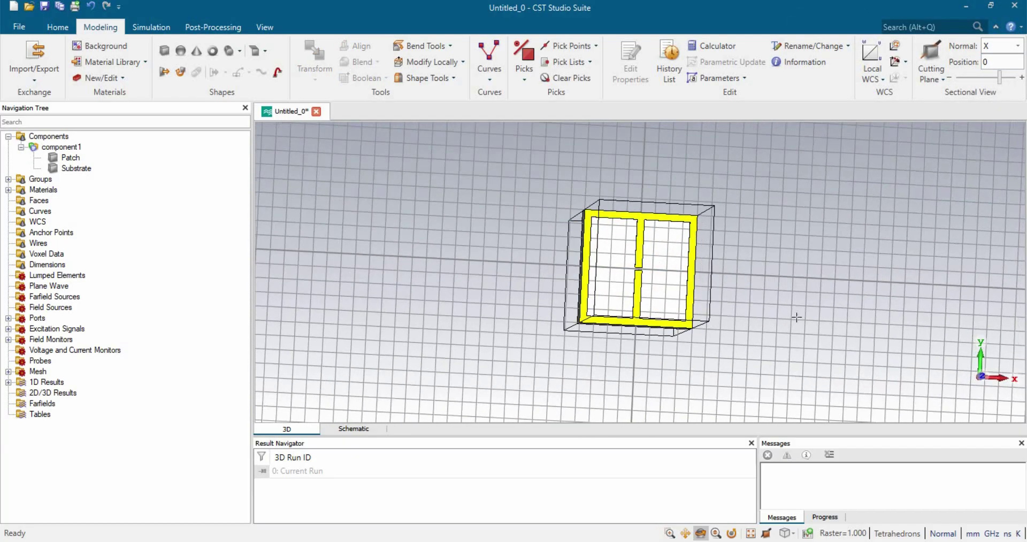
click(793, 534)
click(826, 400)
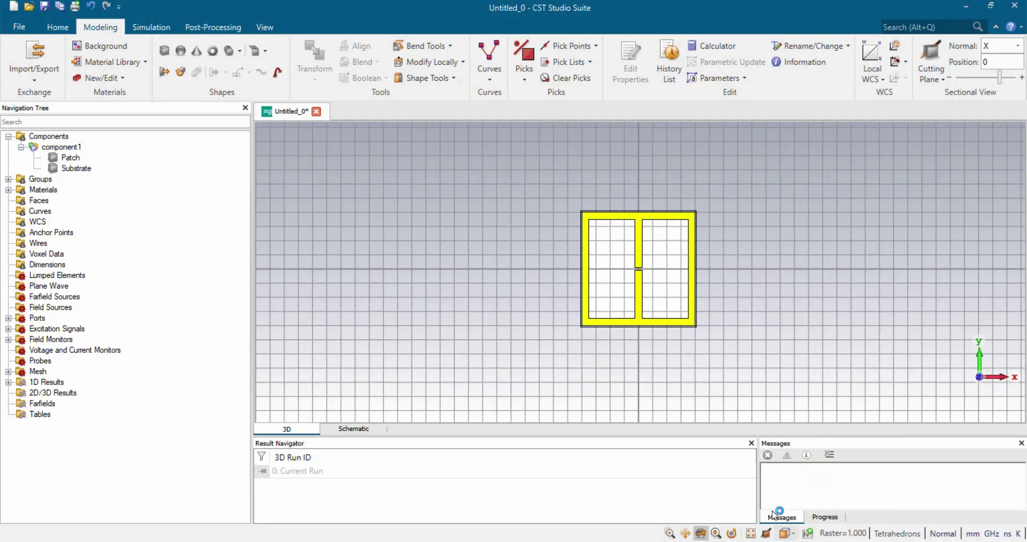
key(space)
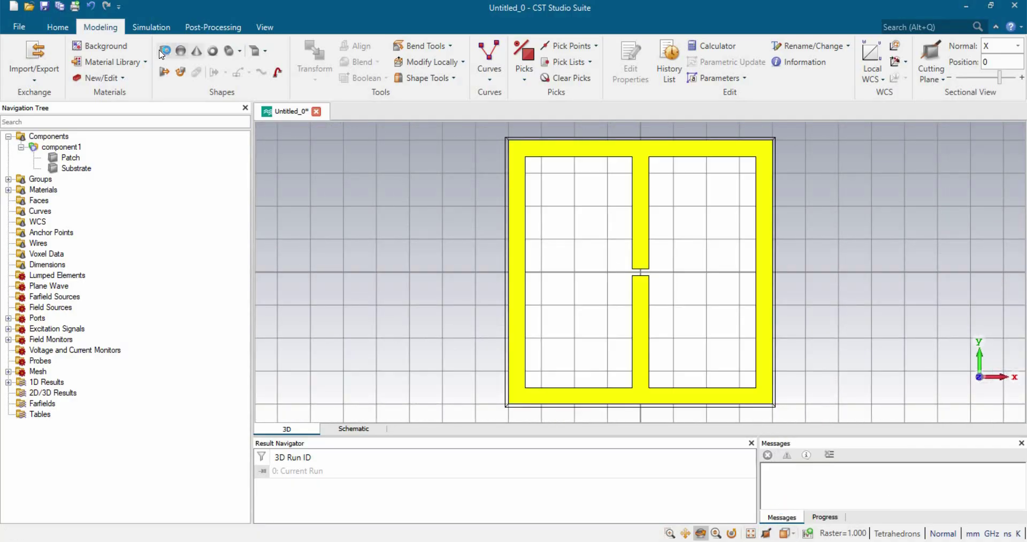
click(164, 51)
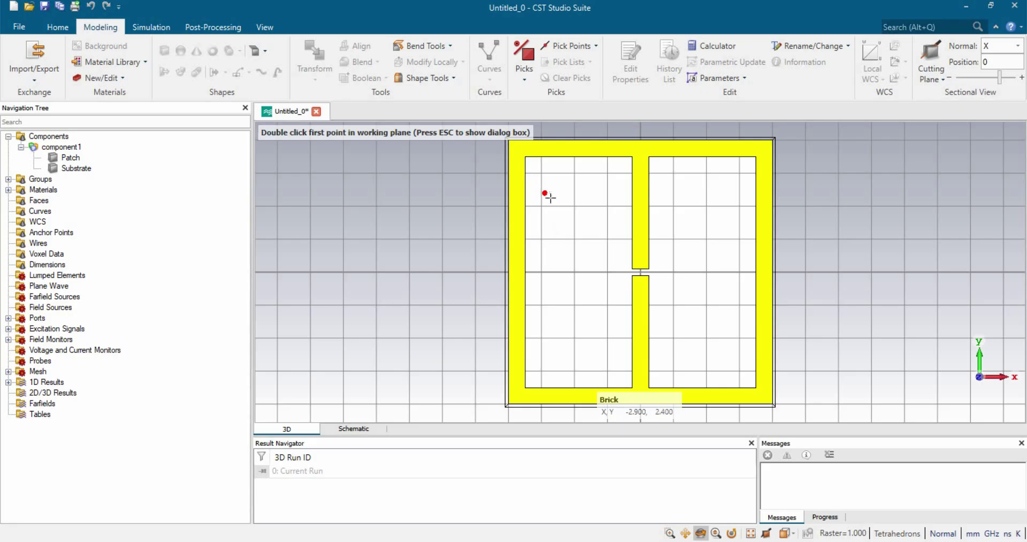
scroll(551, 199, down, 3)
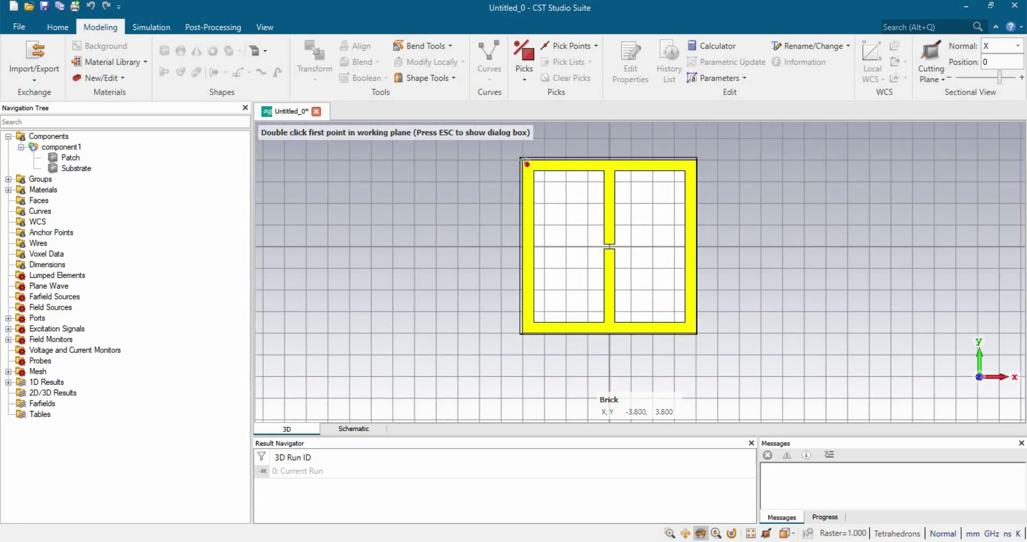
double_click(523, 160)
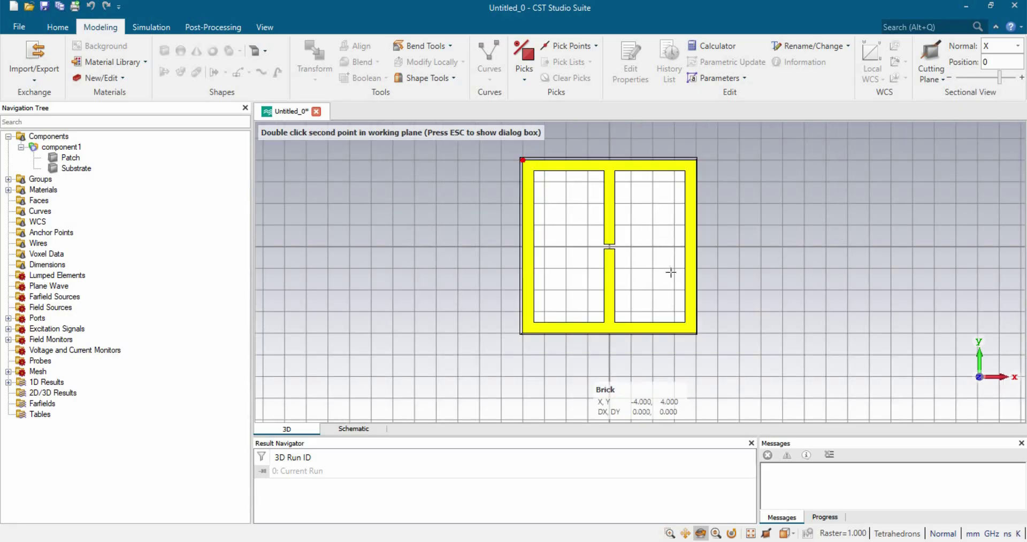
double_click(694, 333)
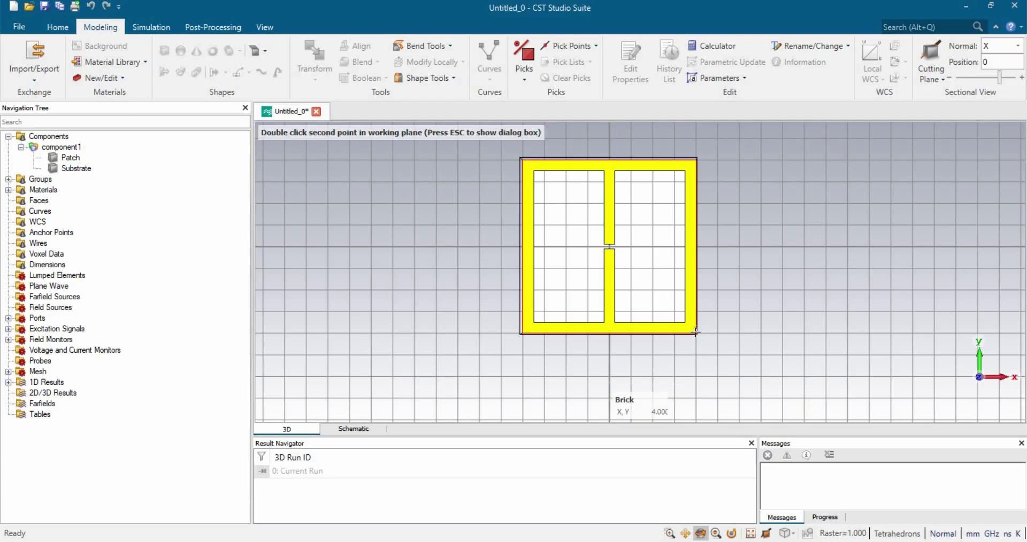
double_click(692, 243)
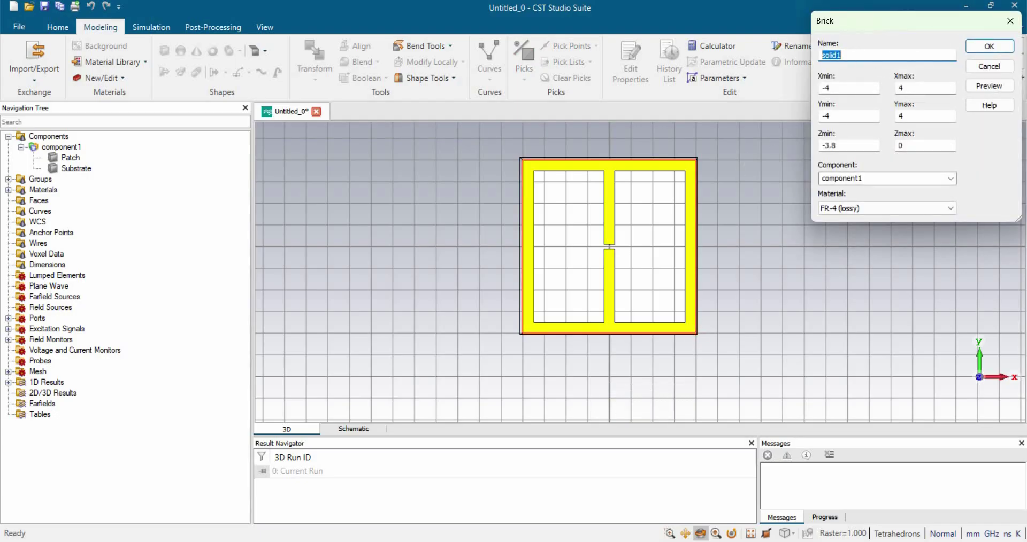
Name the new brick Ground and set its Zmin to -1.635 and Zmax to -1.6
text(Ground)
click(834, 149)
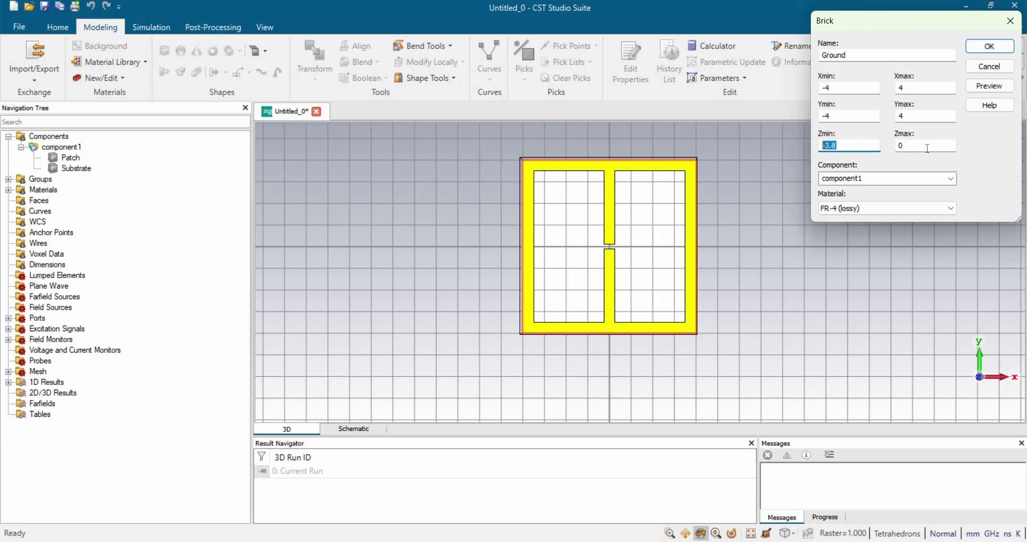
key(Tab)
key(shift+Tab)
text(-)
Assign Copper (annealed) to the Ground brick and preview it behind the substrate
click(856, 210)
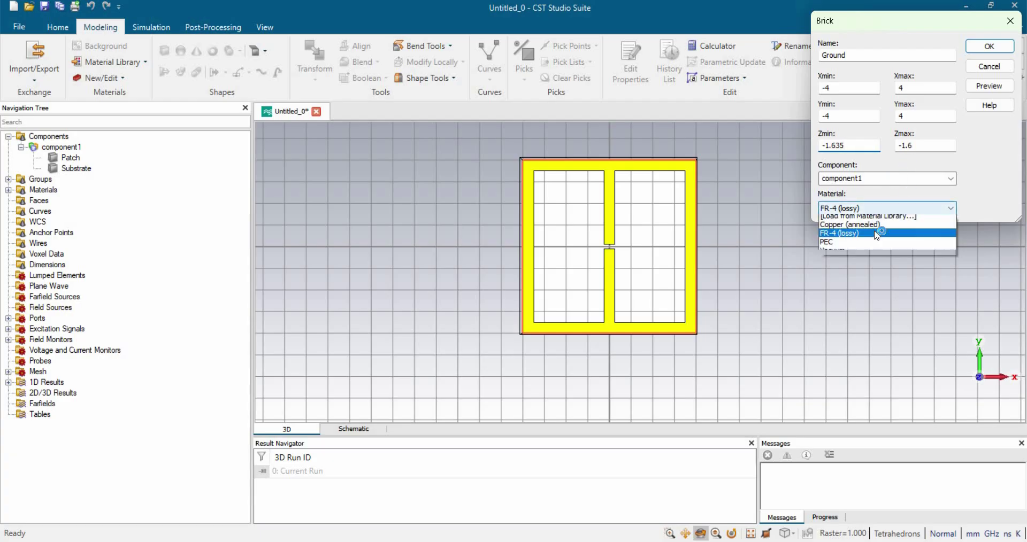
click(865, 238)
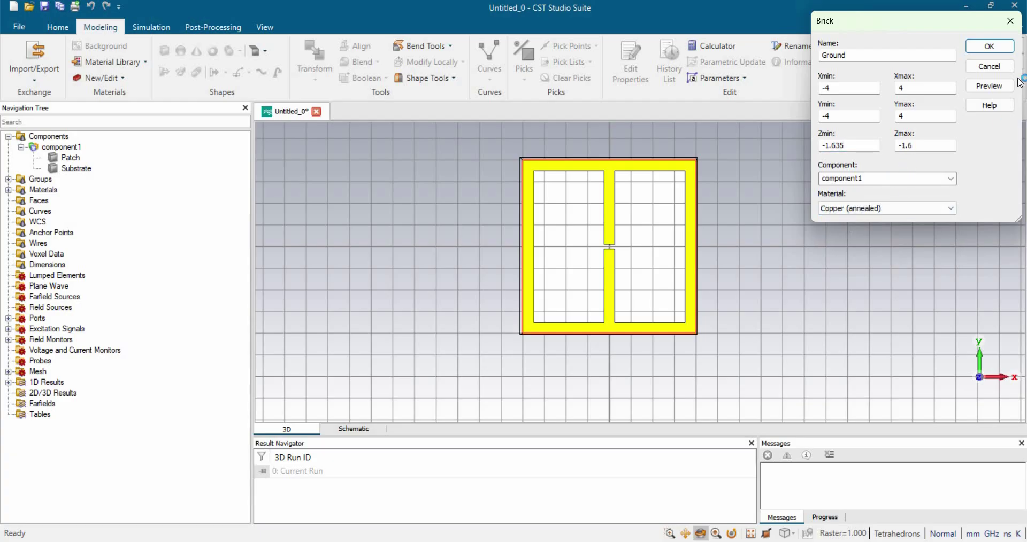
click(989, 85)
drag(585, 273, 767, 278)
key(space)
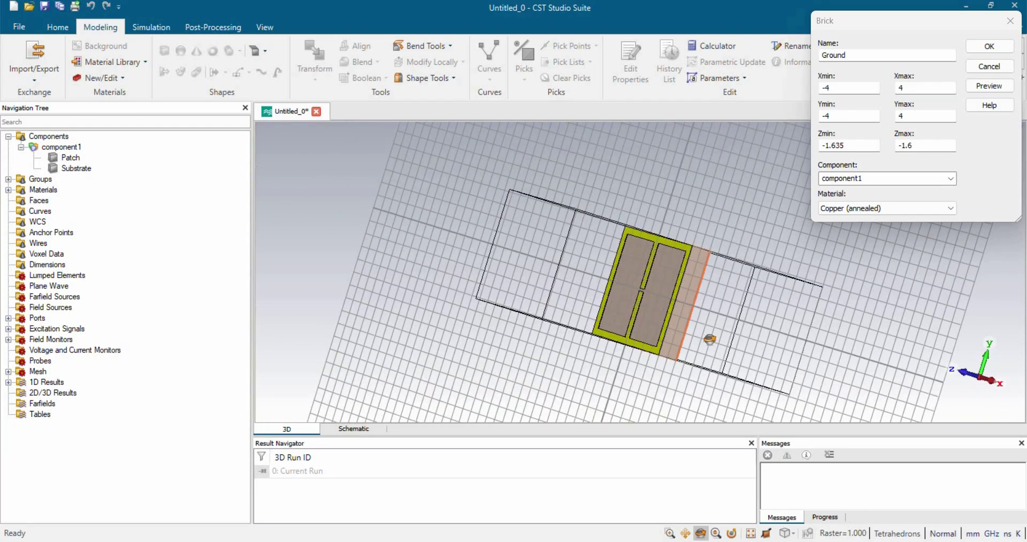
click(786, 533)
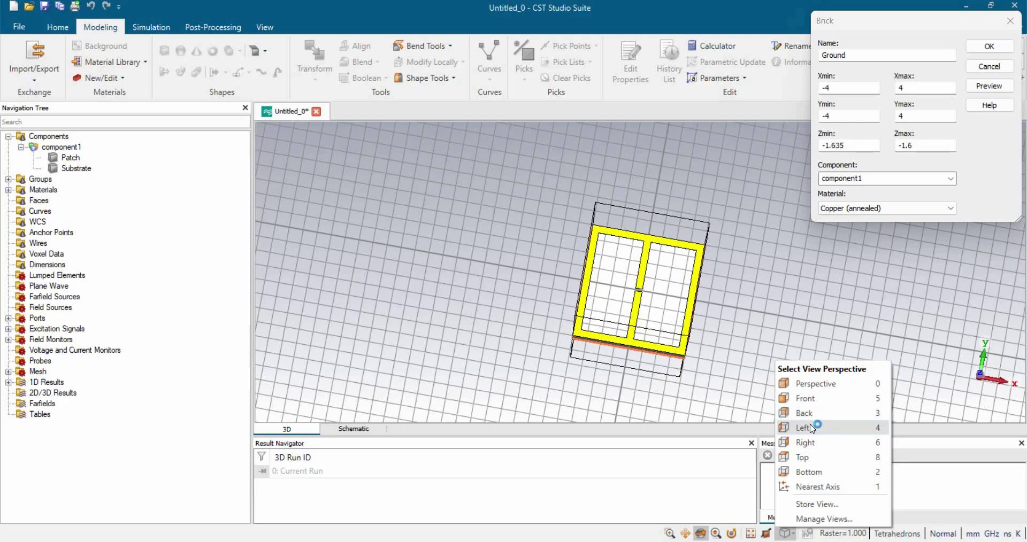
click(807, 428)
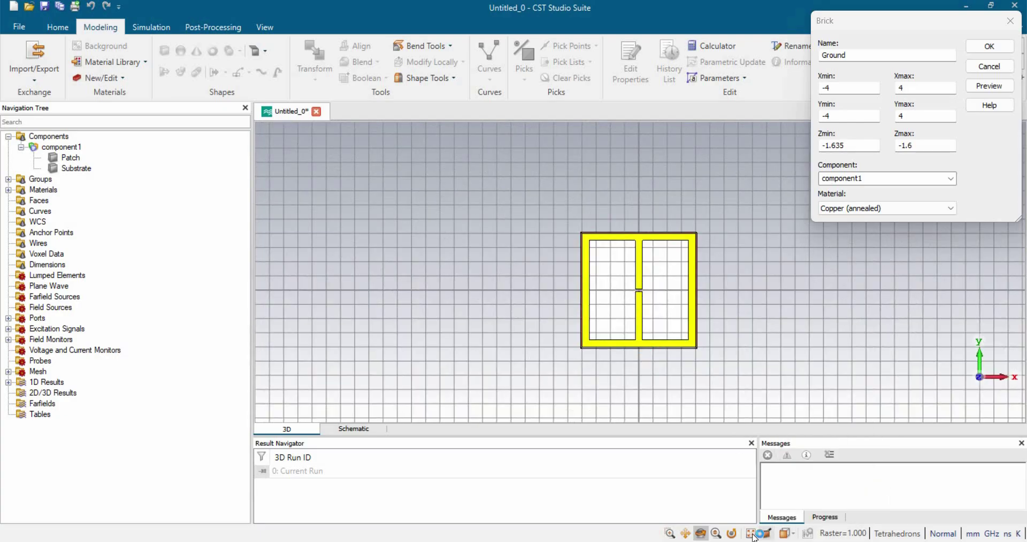
click(750, 534)
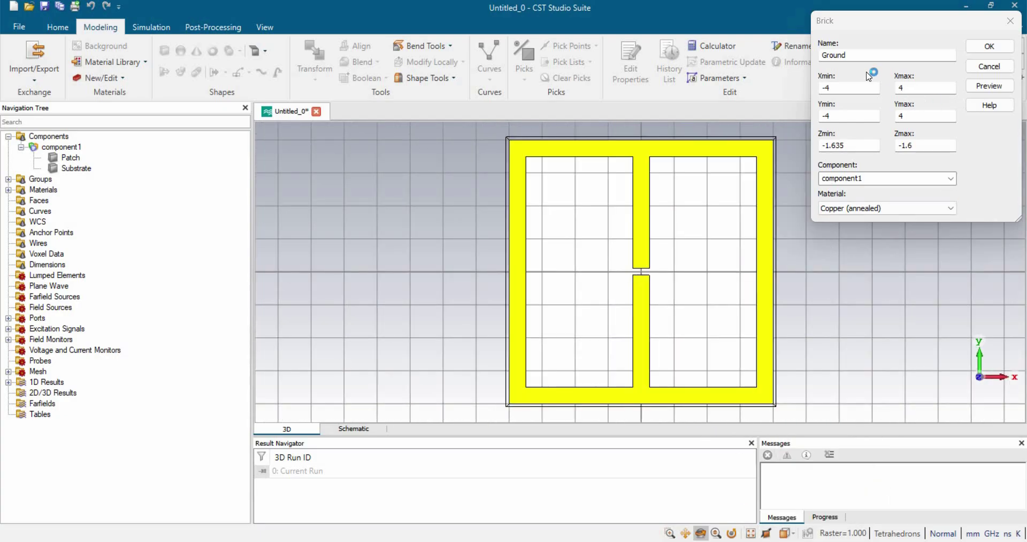
Create the Ground brick and view the stacked patch, substrate and ground at an angle
click(989, 46)
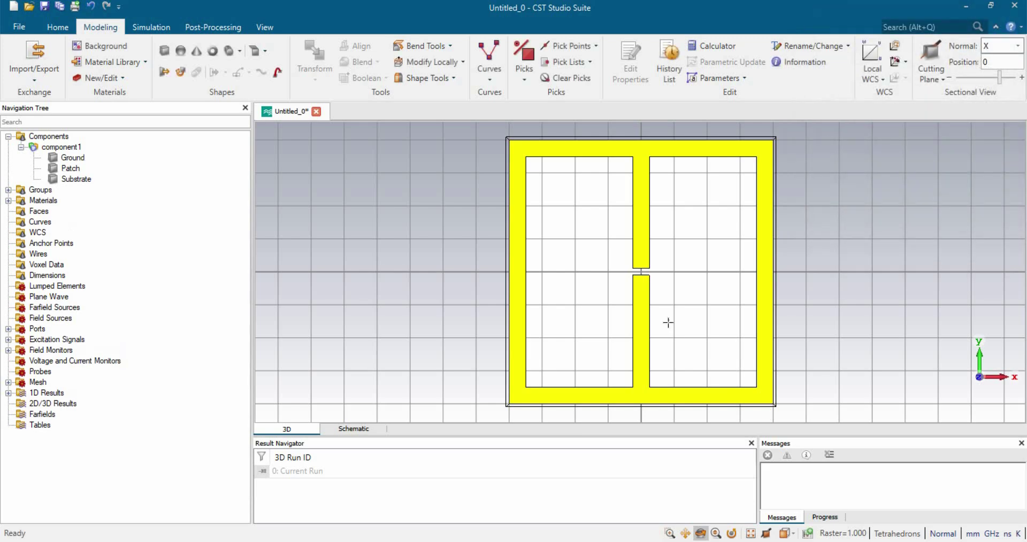
drag(784, 289, 601, 248)
scroll(336, 233, down, 5)
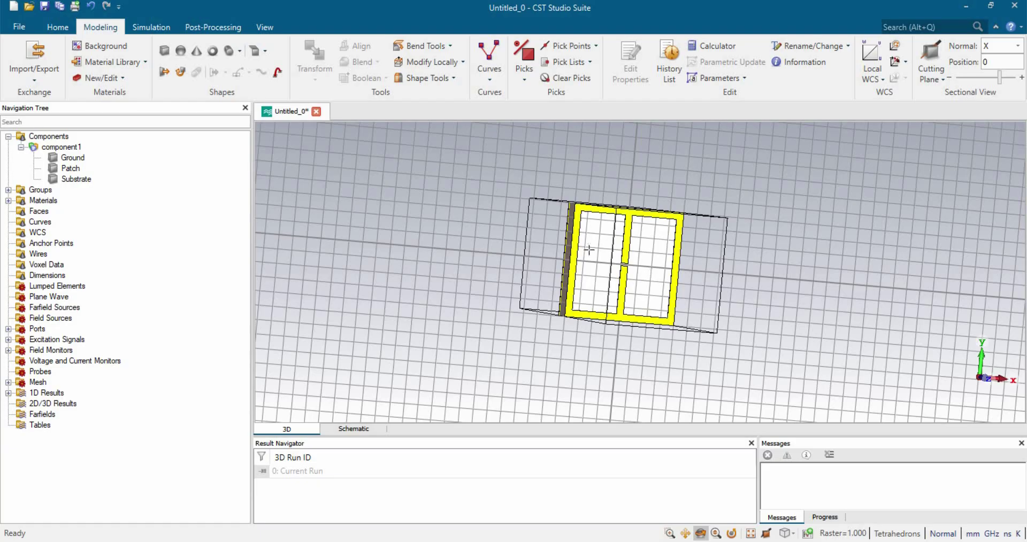
drag(563, 280, 562, 282)
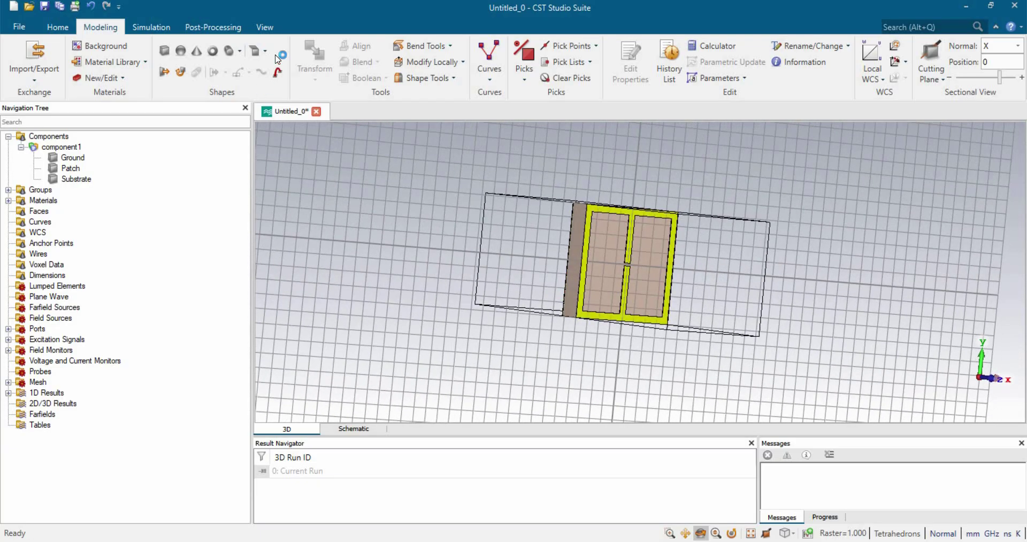
Hide the working plane and the bounding box, and view the layered unit cell from several angles
click(267, 24)
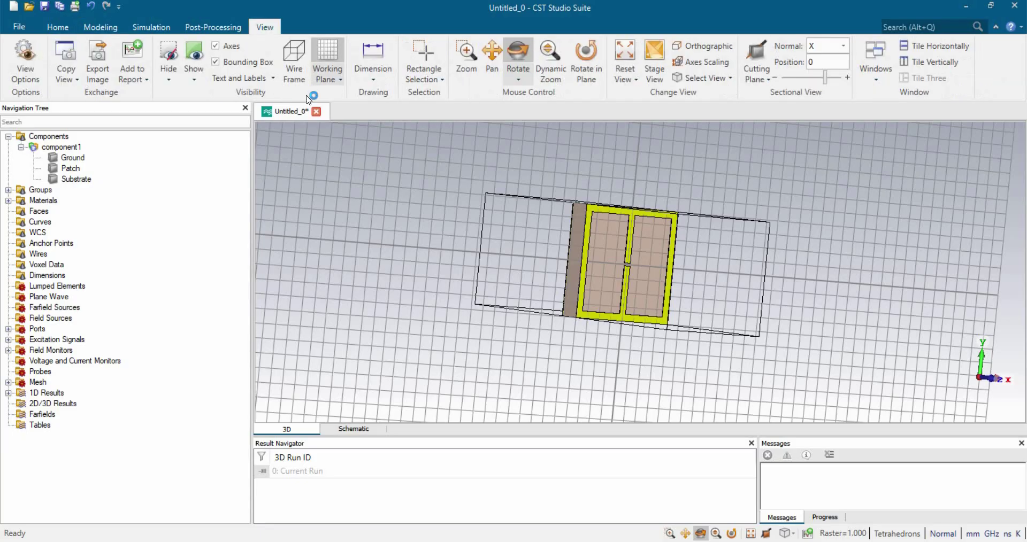
click(328, 52)
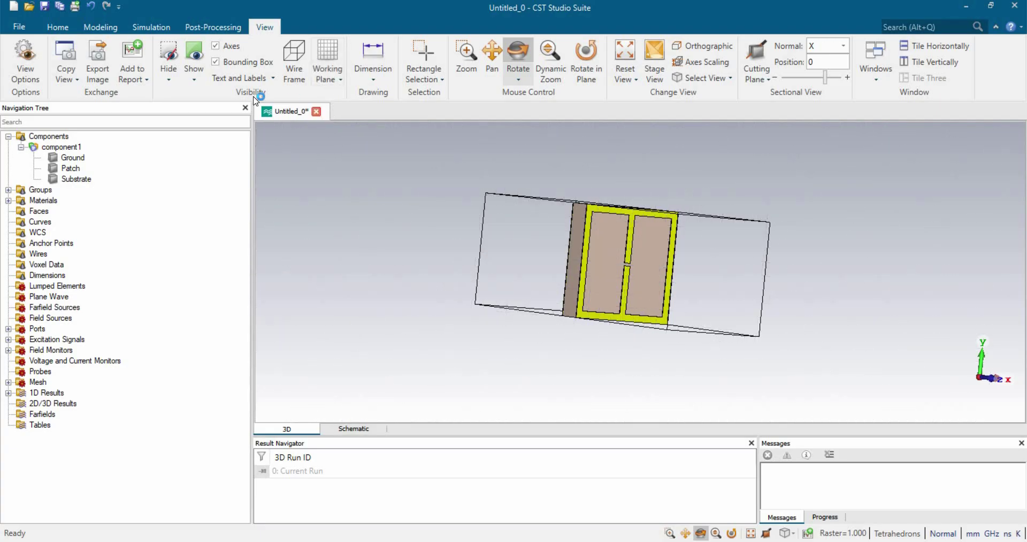
click(218, 62)
drag(531, 298, 596, 240)
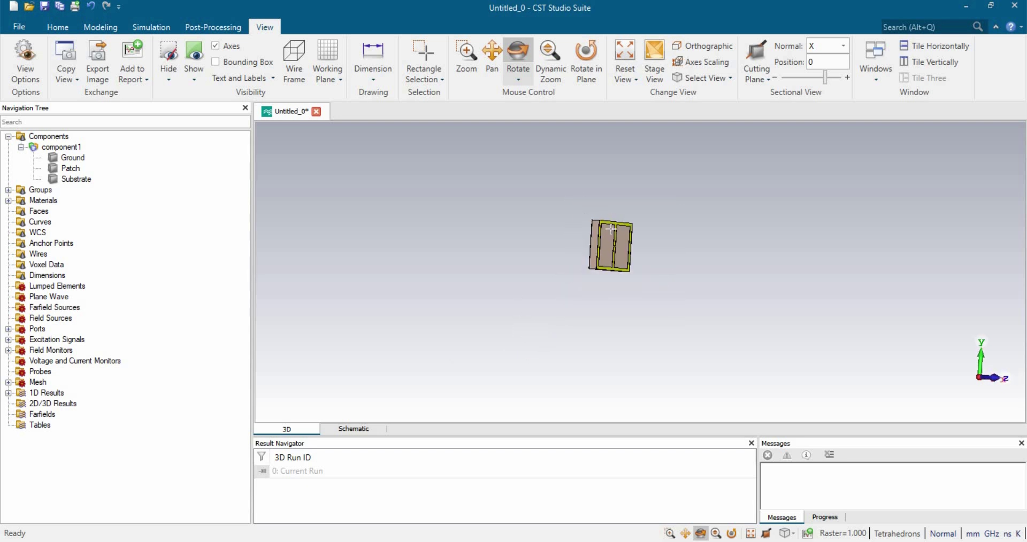
scroll(608, 233, up, 2)
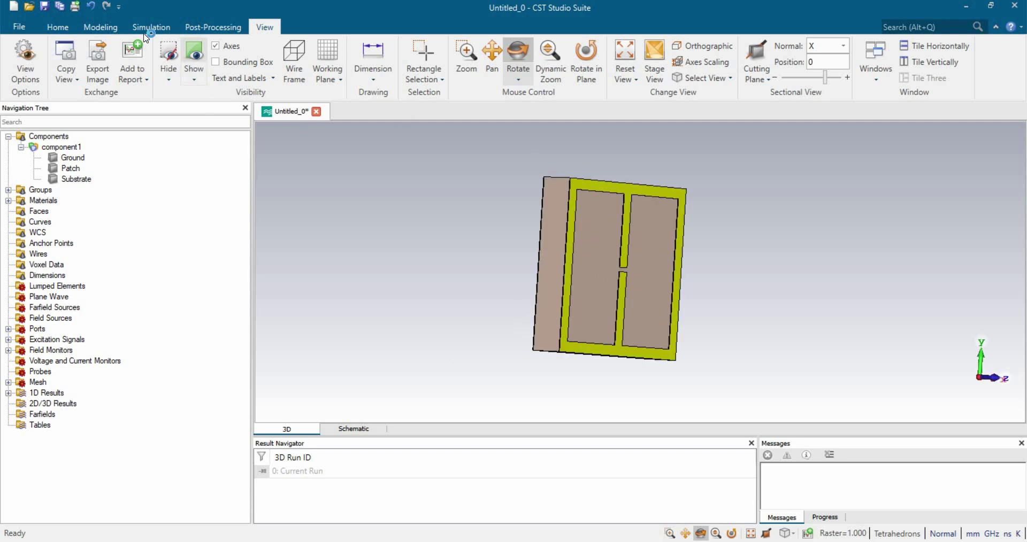
drag(661, 260, 666, 260)
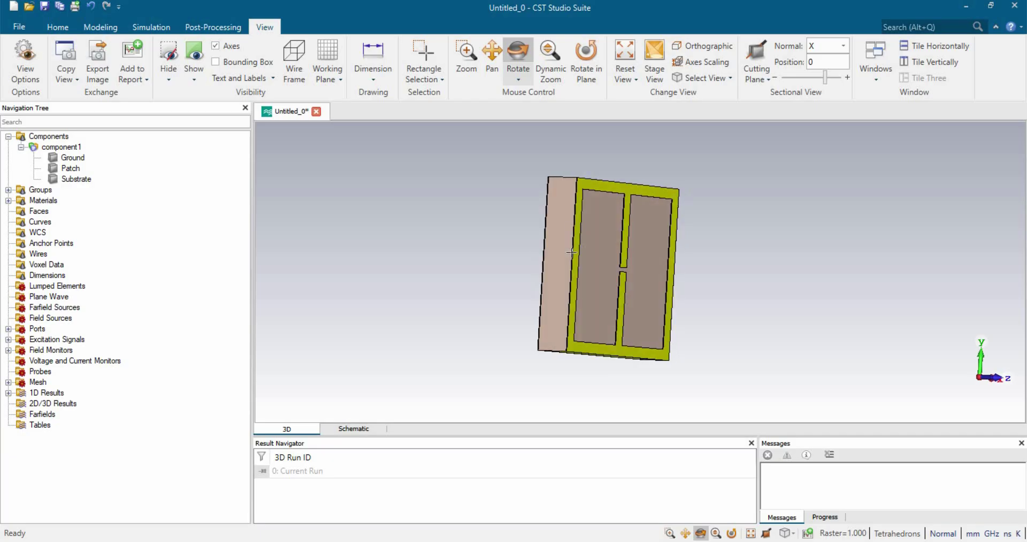
drag(782, 258, 589, 254)
drag(673, 254, 326, 160)
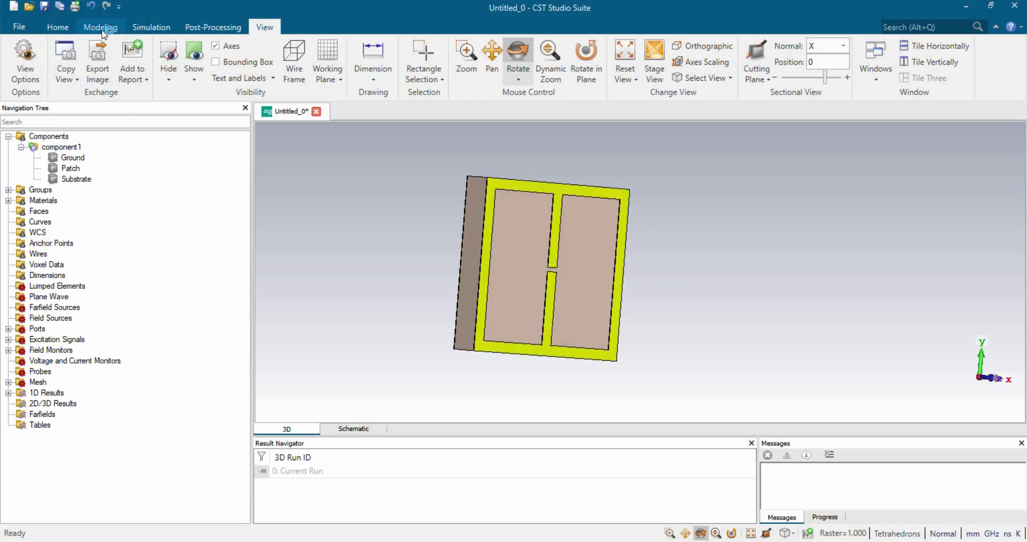
Start waveguide port 1 in front of the patch with normal Z and negative orientation
click(101, 27)
click(152, 27)
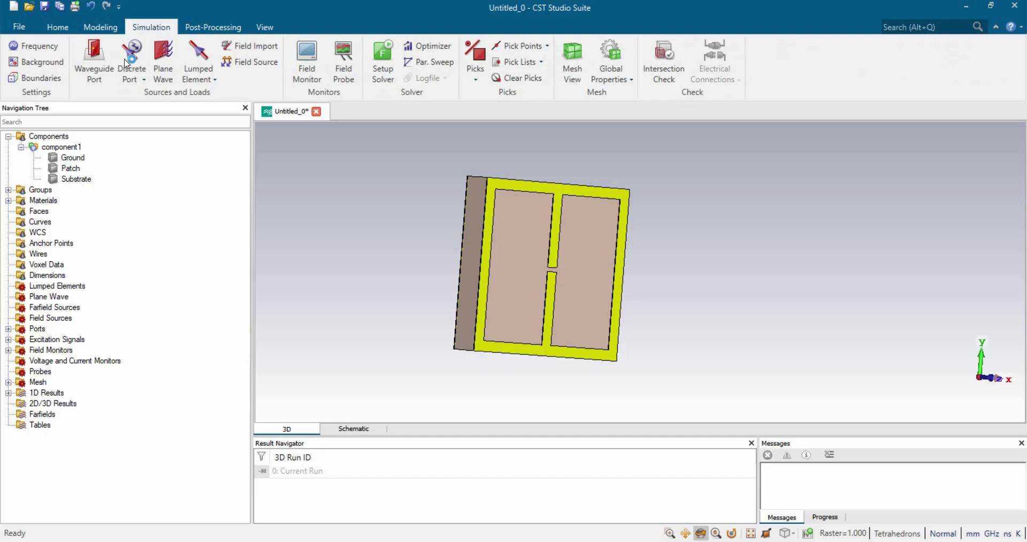
click(97, 53)
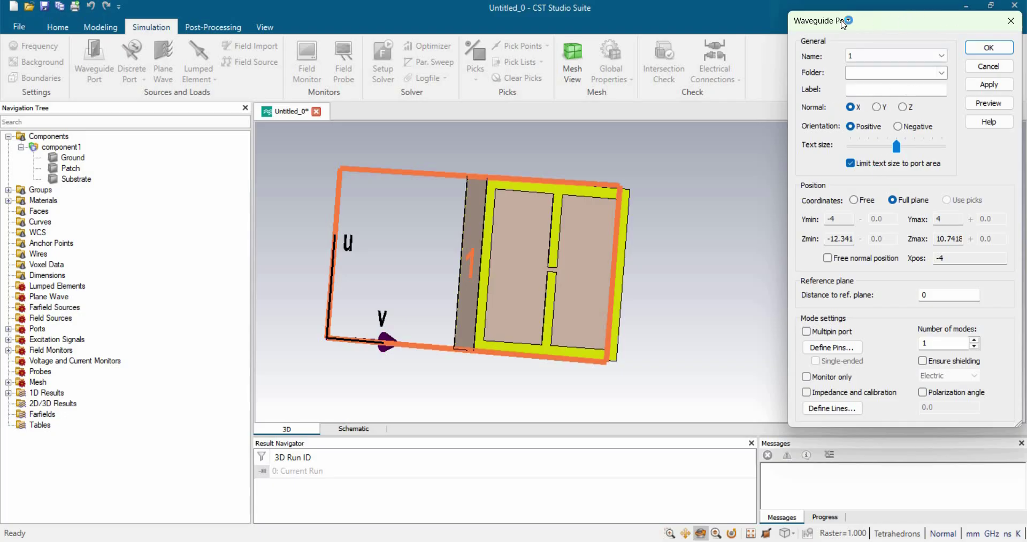
drag(842, 23, 769, 21)
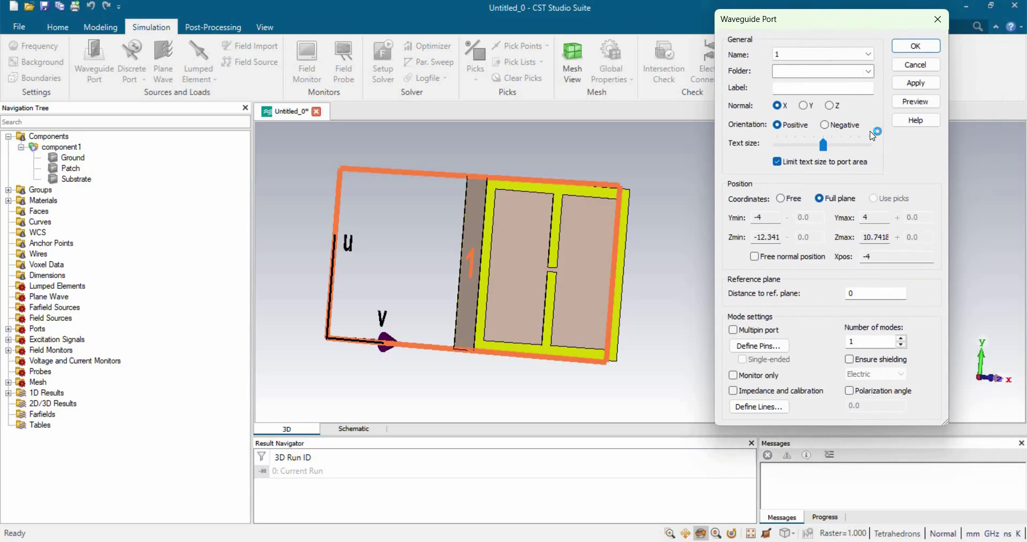
click(830, 106)
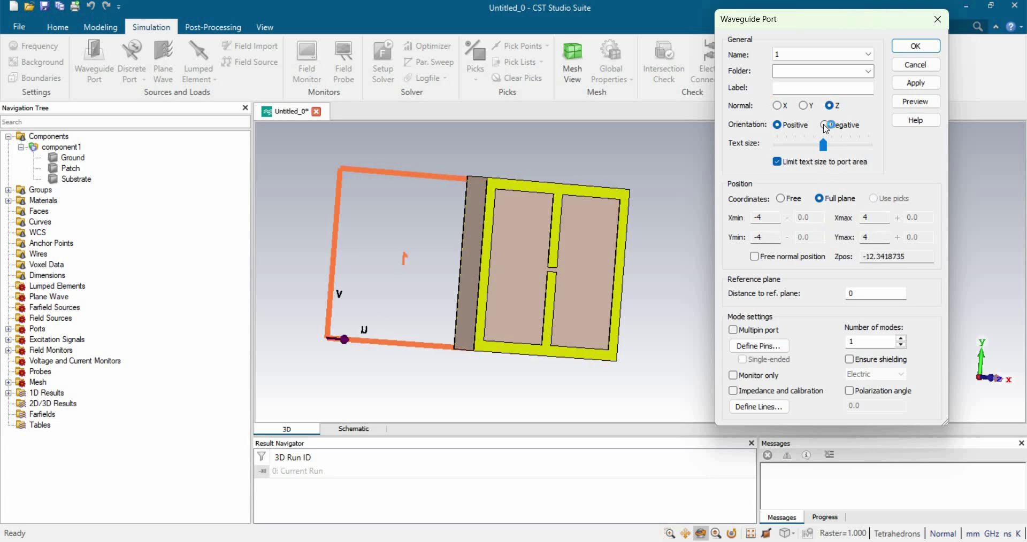
click(826, 126)
drag(584, 299, 561, 277)
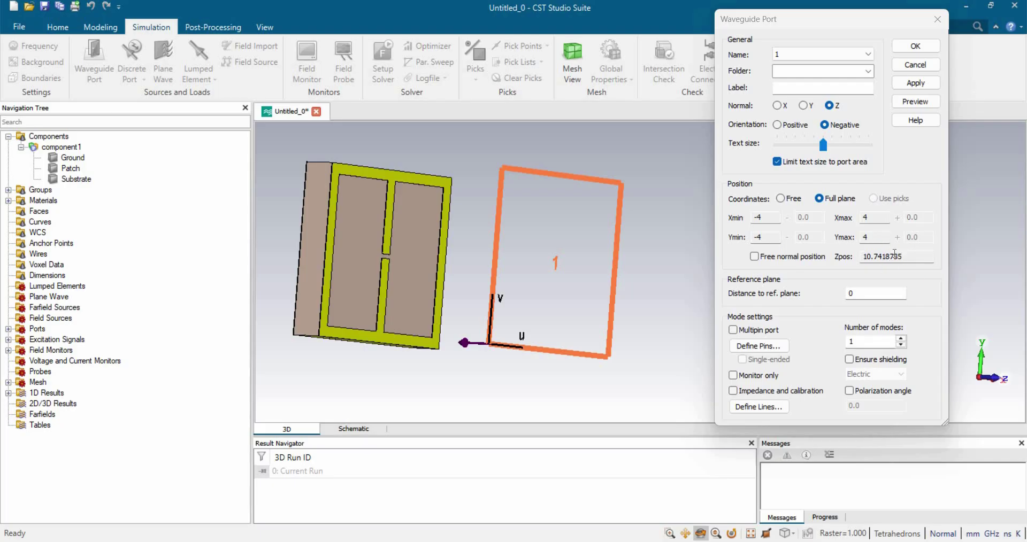
Set port 1's distance to reference plane to -10.7418735+0.035 and preview it
drag(917, 255, 829, 267)
key(ctrl+c)
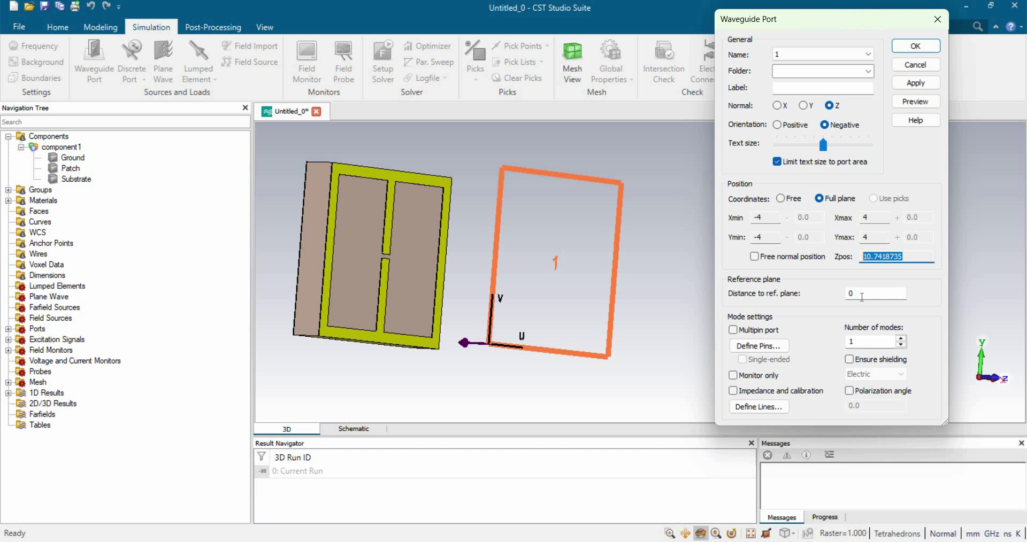
click(862, 296)
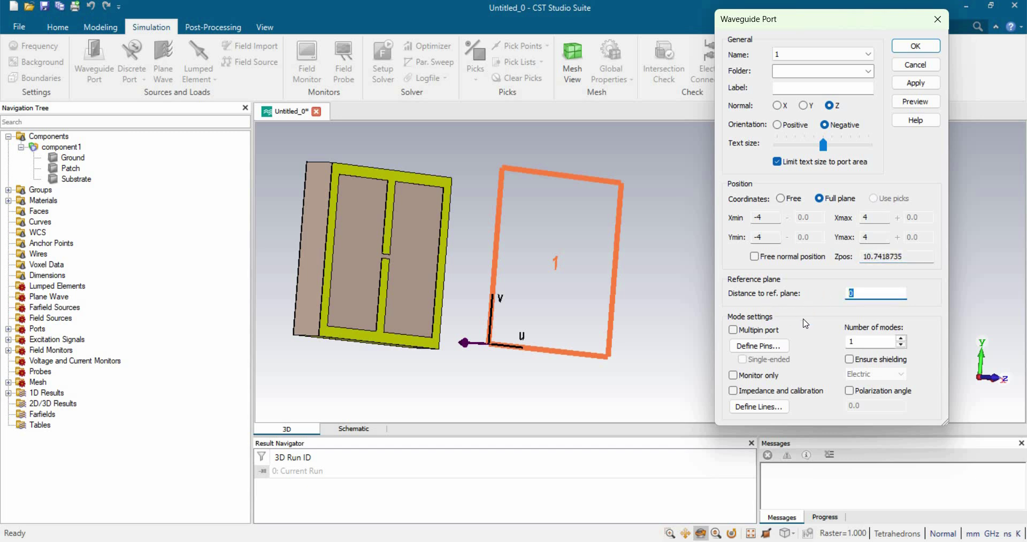
key(ctrl+v)
text(-)
click(898, 291)
text(035)
click(924, 106)
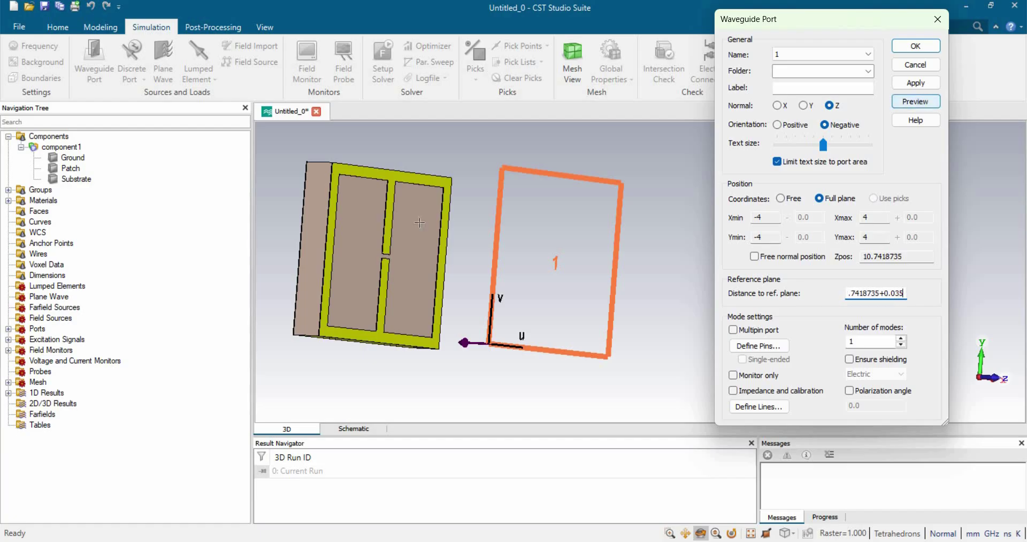
Check that port 1's previewed reference plane lies on the patch surface and create the port
scroll(321, 219, up, 5)
scroll(321, 219, up, 4)
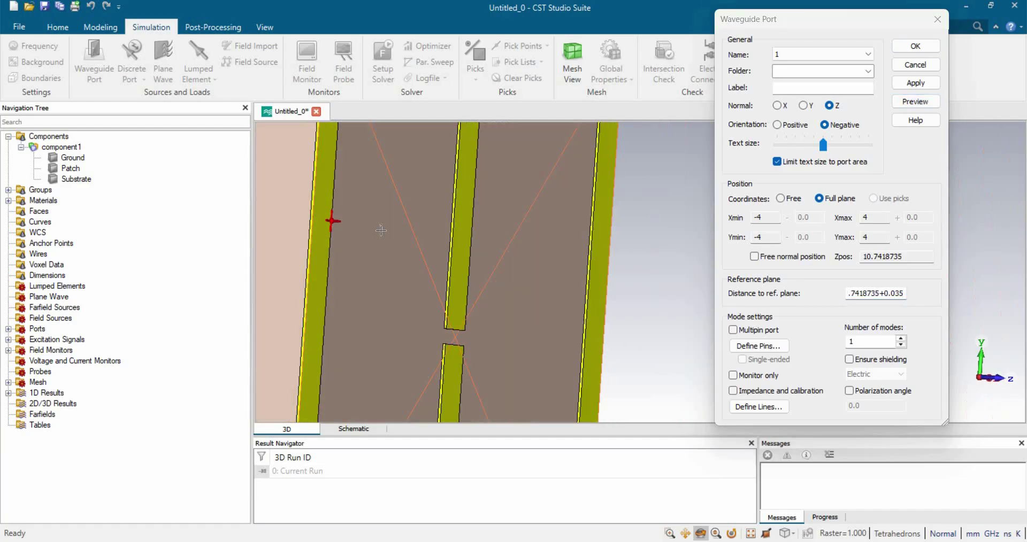
scroll(327, 219, down, 8)
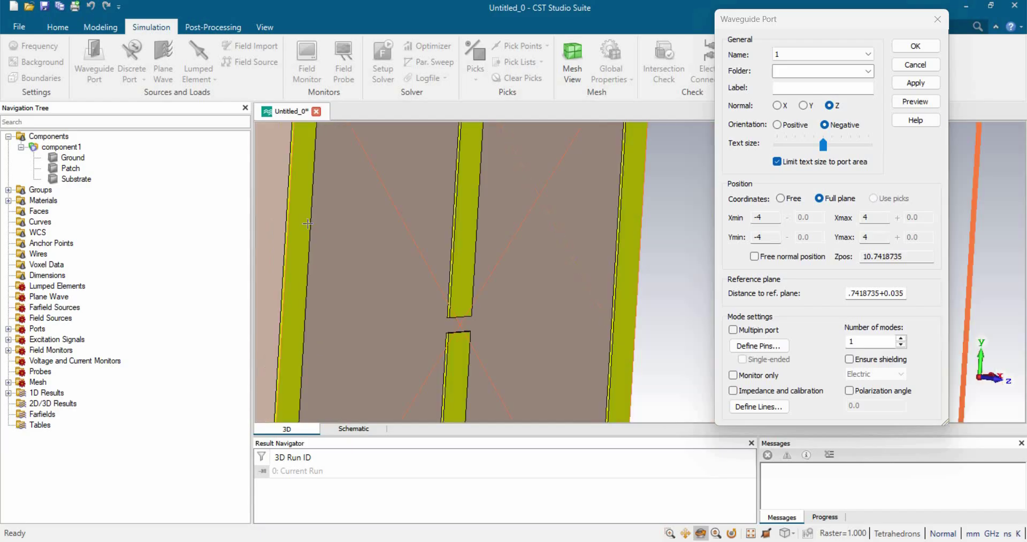
scroll(311, 223, up, 6)
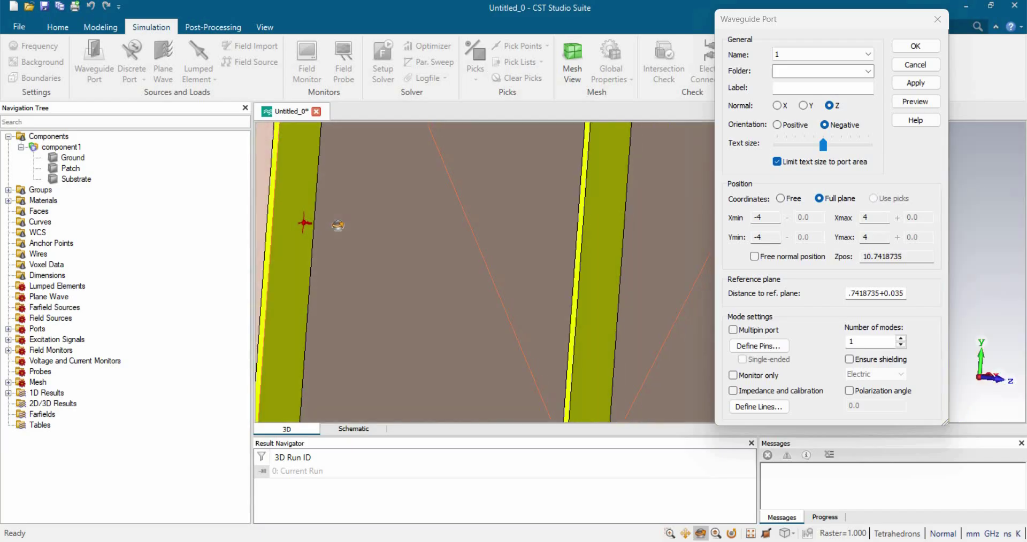
scroll(313, 224, down, 10)
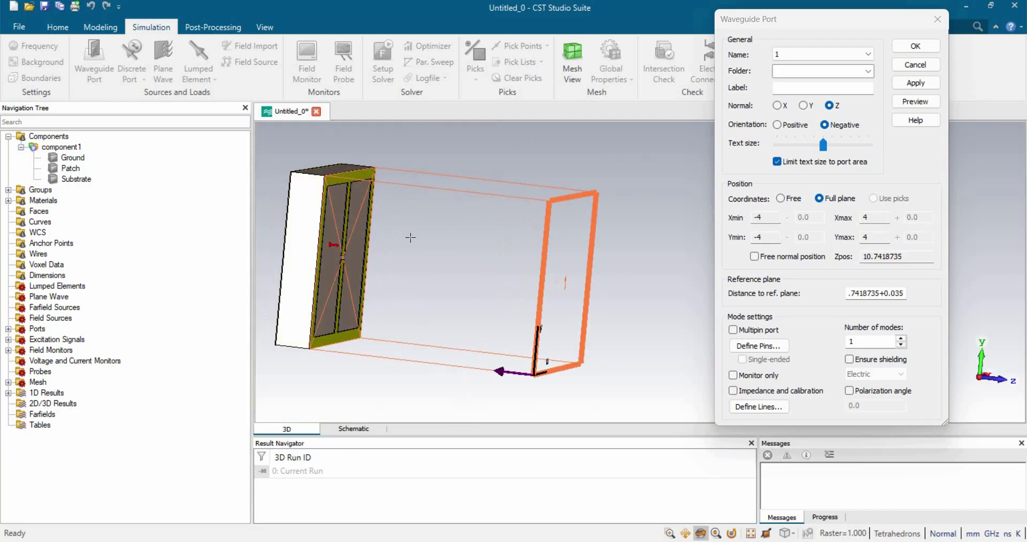
click(916, 46)
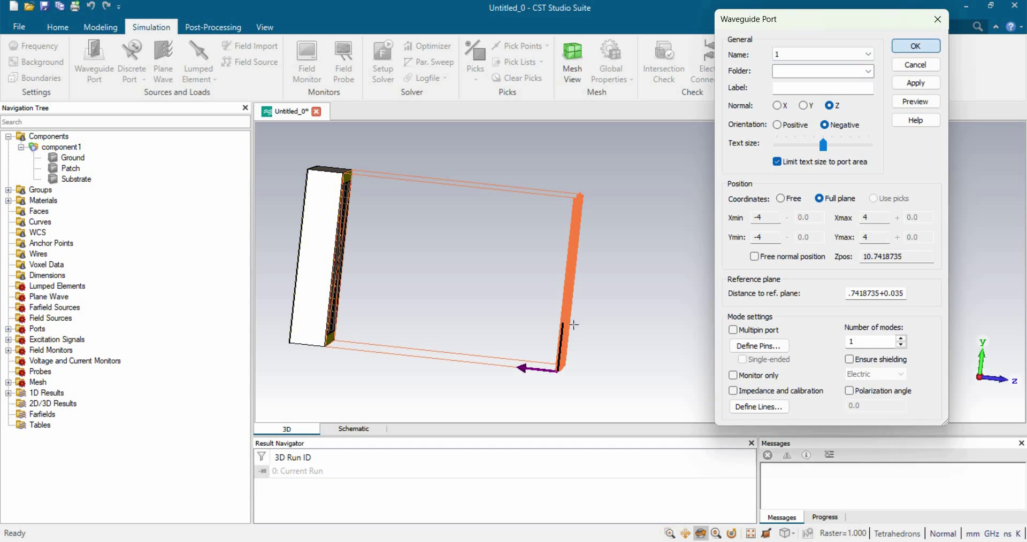
Start waveguide port 2 behind the ground with normal Z and positive orientation
drag(576, 313, 853, 278)
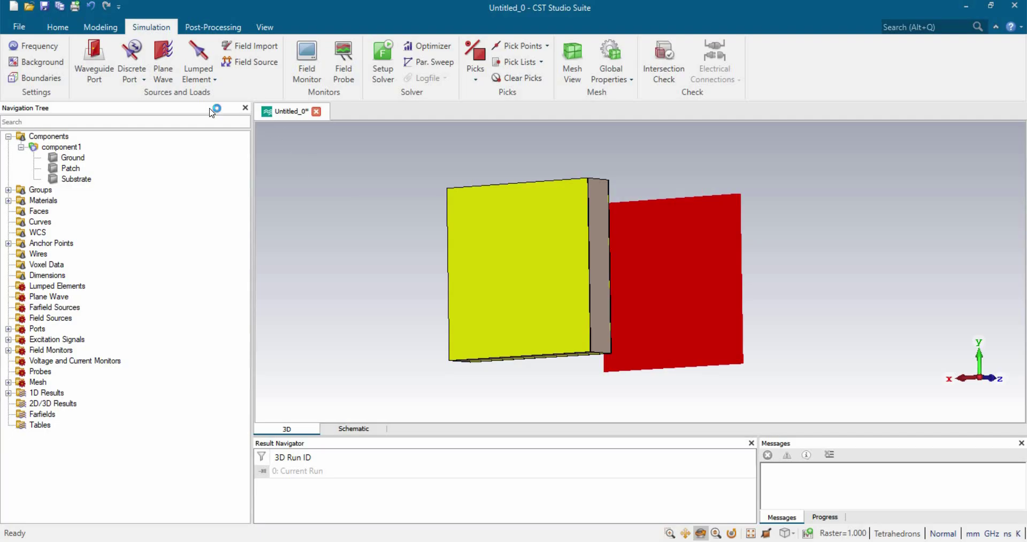
click(80, 75)
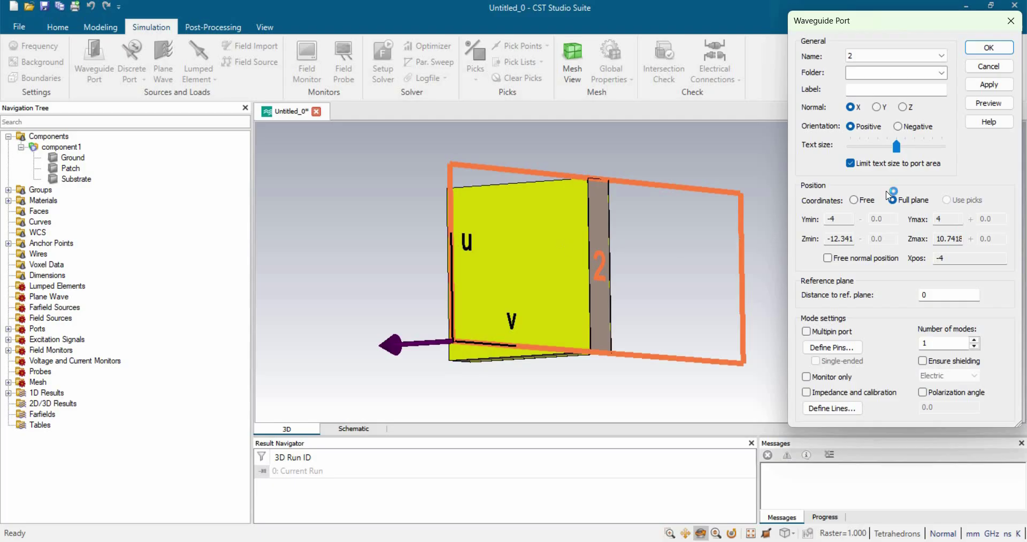
click(904, 108)
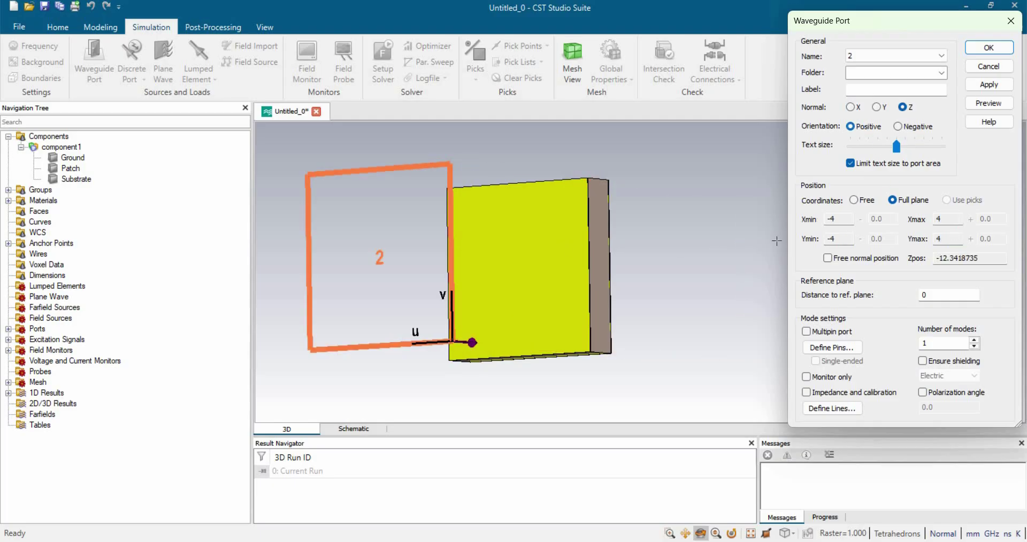
drag(573, 251, 640, 253)
middle_drag(641, 253, 690, 253)
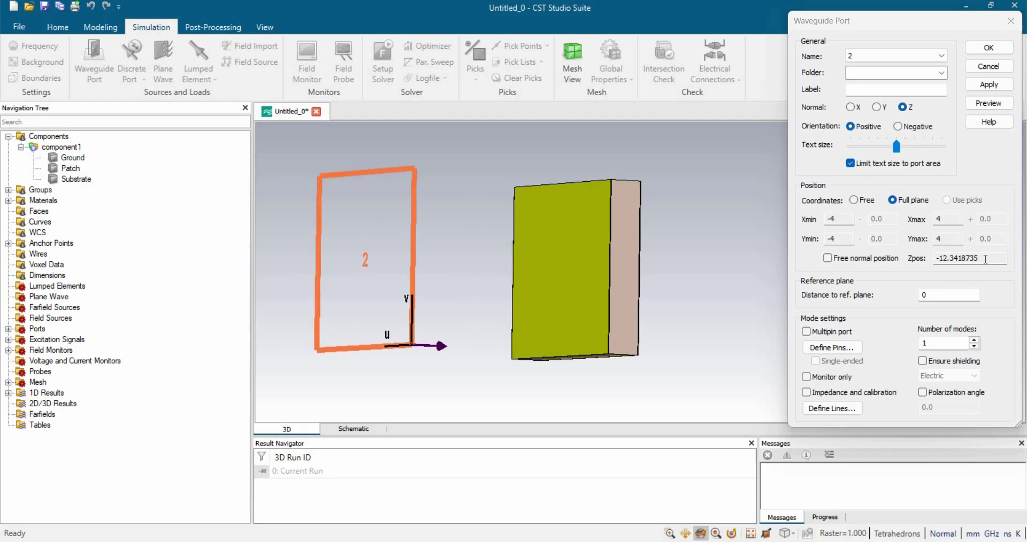
Set port 2's distance to reference plane to -12.3418735+0.035+1.6 and preview it
drag(982, 258, 930, 258)
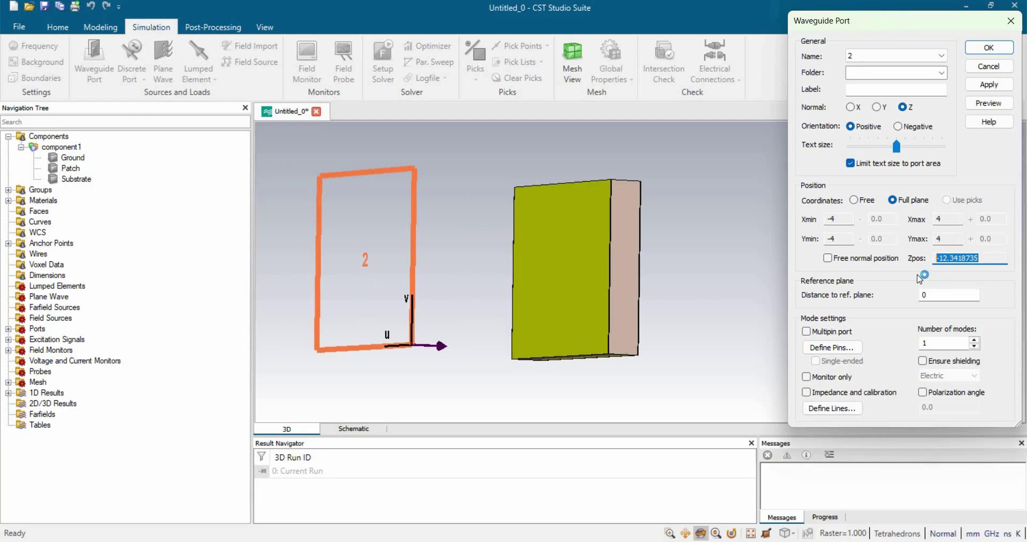
key(ctrl+c)
key(Tab)
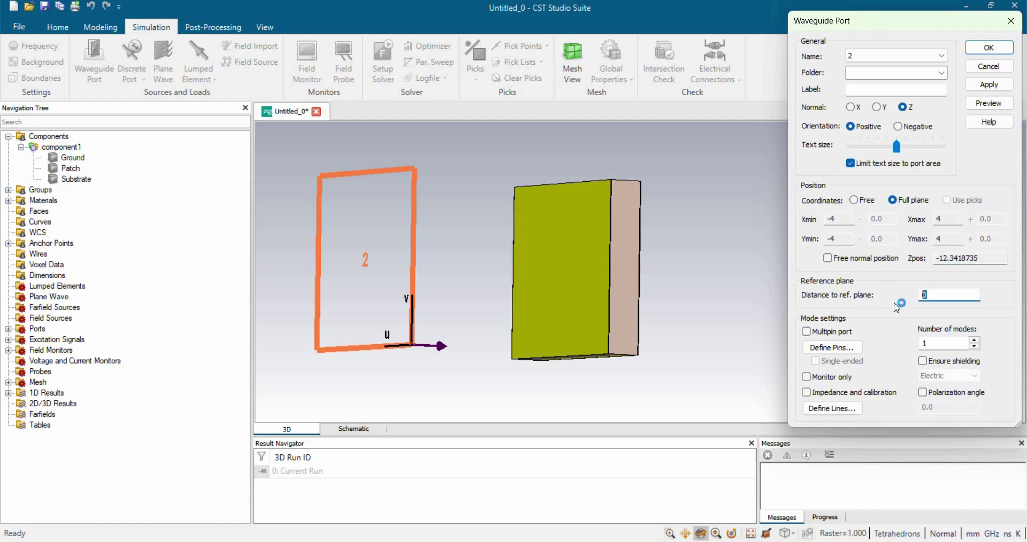
key(ctrl+v)
text(.035)
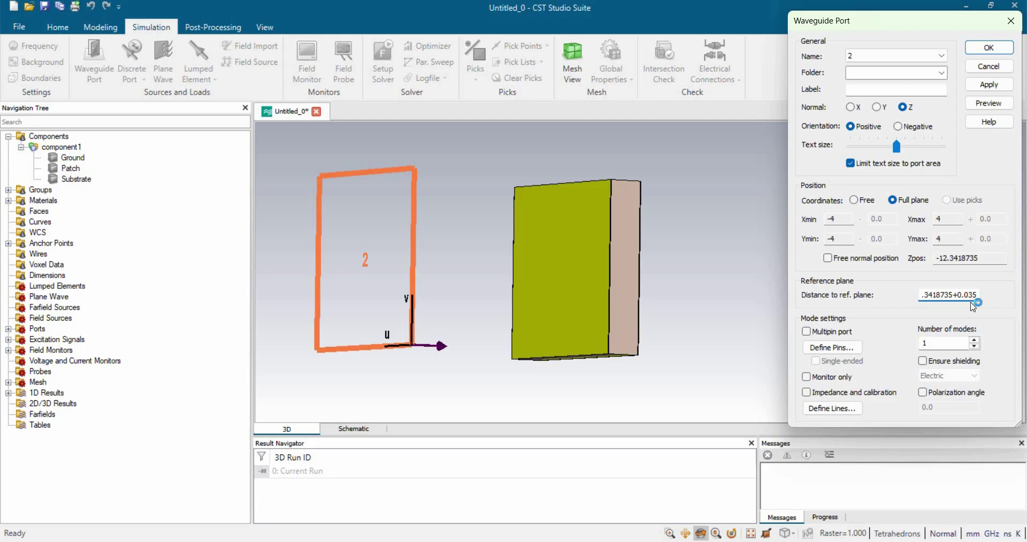
text(+1.6)
click(989, 103)
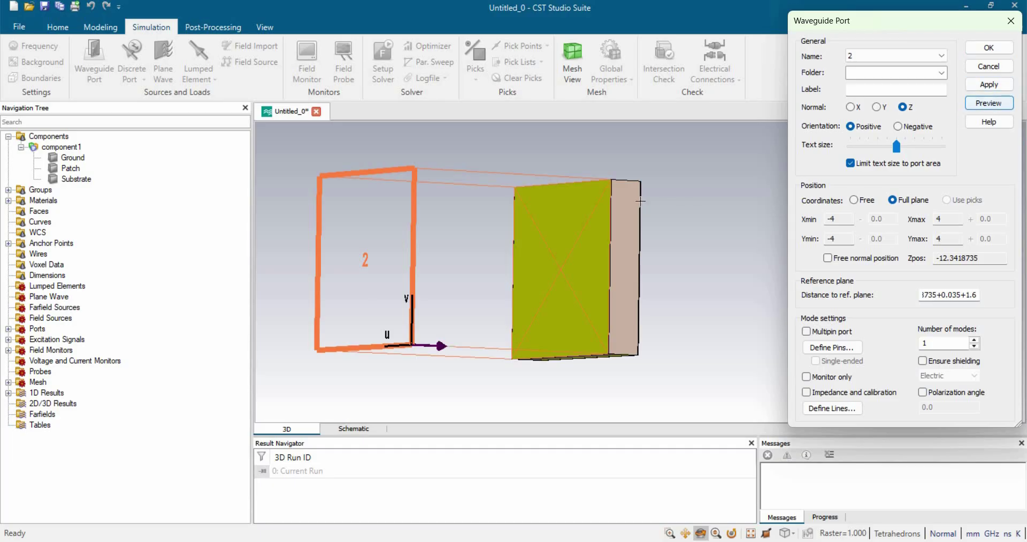
Check port 2's reference plane preview, create the port and inspect both ports around the unit cell
scroll(581, 221, up, 3)
drag(581, 221, 549, 235)
key(space)
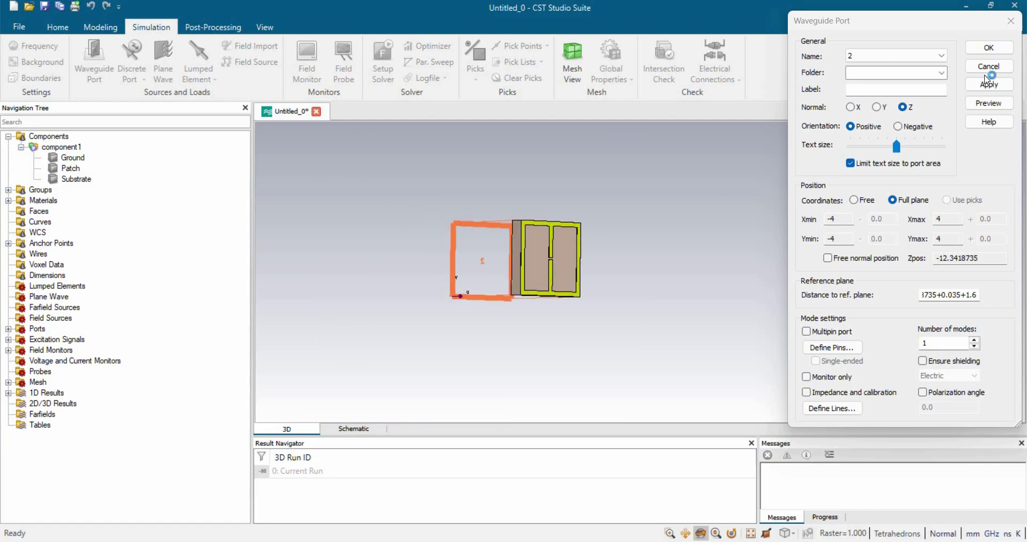
click(989, 49)
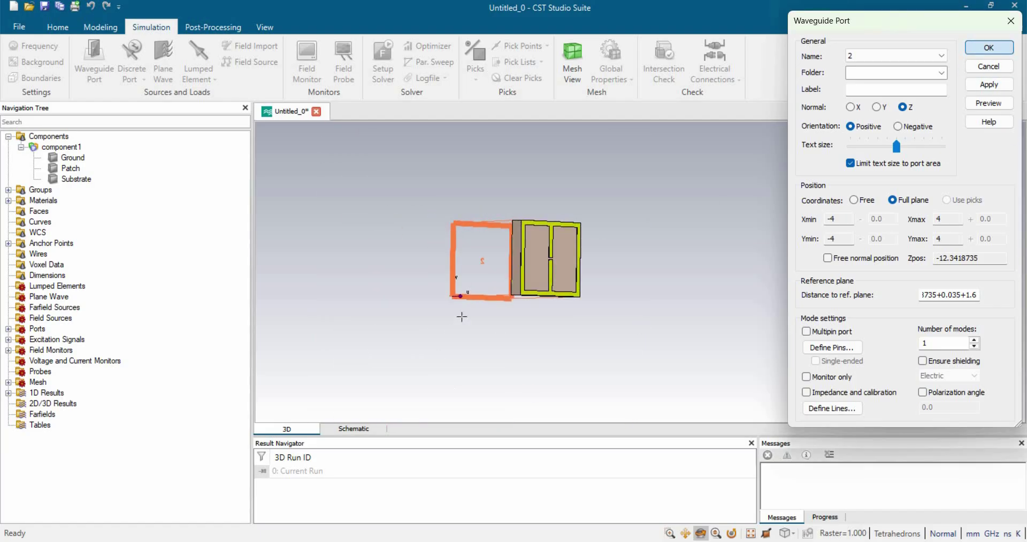
drag(474, 283, 506, 298)
drag(642, 286, 541, 292)
drag(706, 295, 694, 294)
drag(602, 273, 523, 287)
scroll(537, 253, down, 1)
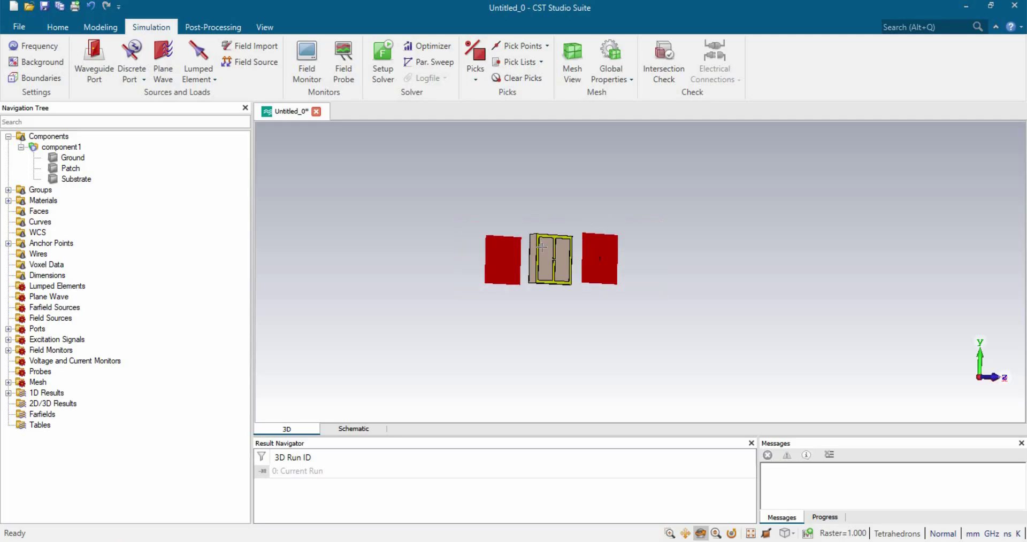
scroll(537, 253, up, 4)
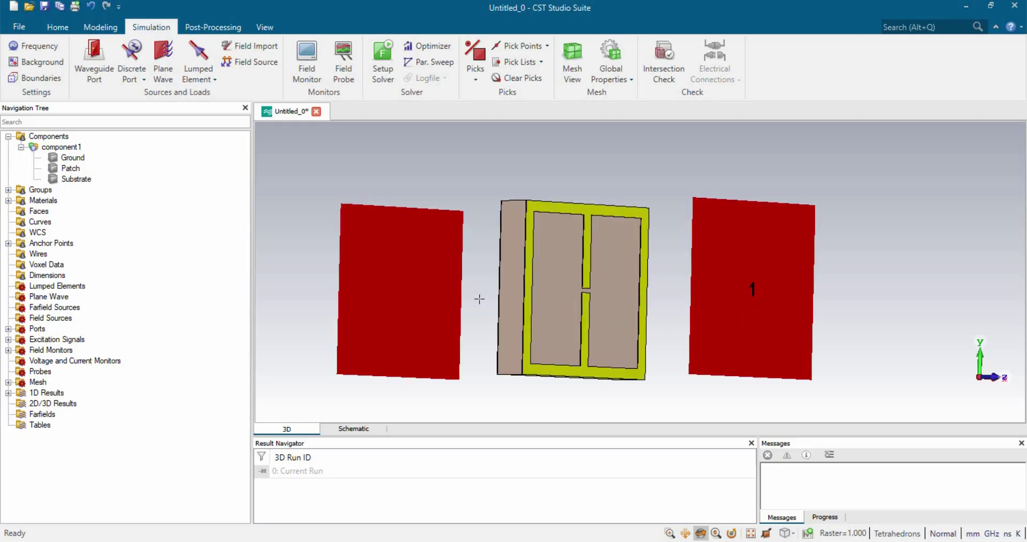
Open the boundary conditions and replace the X-direction unit cell boundaries with electric (Et = 0)
click(107, 75)
click(37, 78)
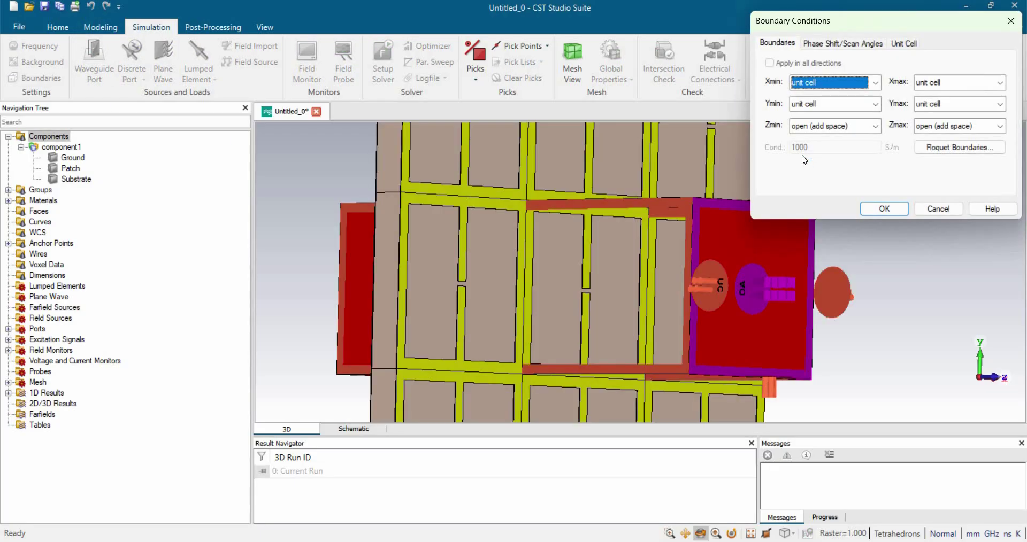
click(876, 83)
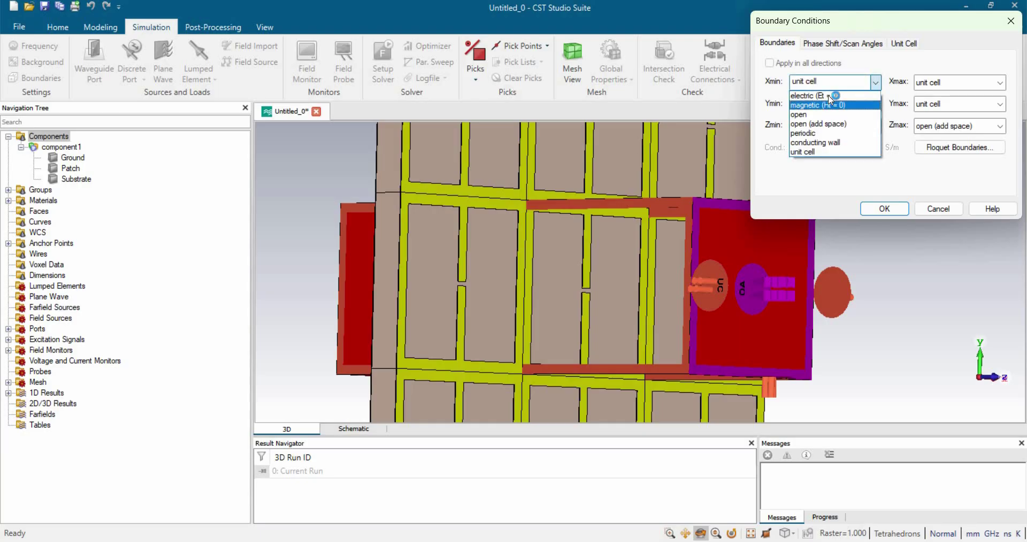
click(832, 96)
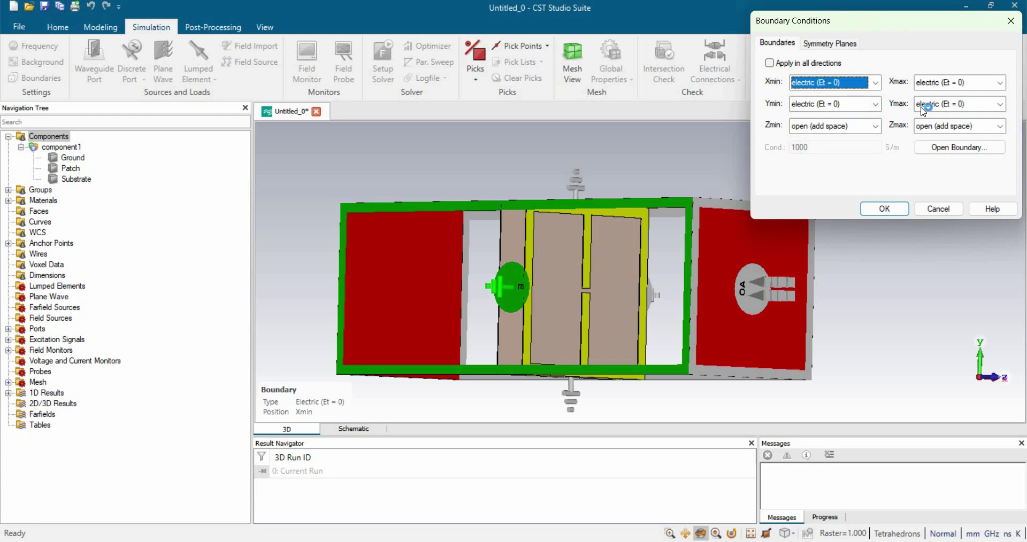
Set both the Ymin and Ymax boundaries to magnetic (Ht = 0) and apply the boundary conditions
click(876, 104)
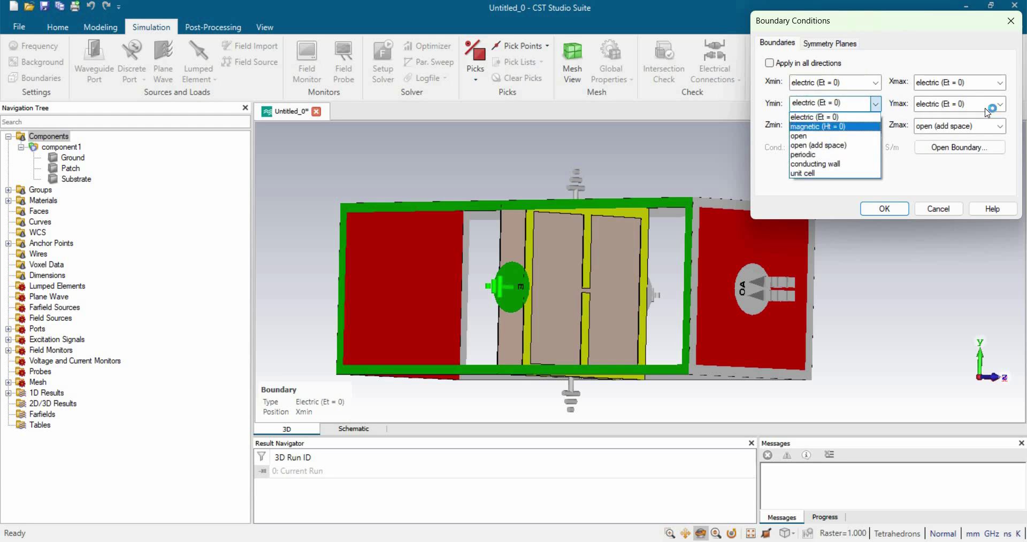
click(834, 126)
click(999, 103)
scroll(941, 136, up, 1)
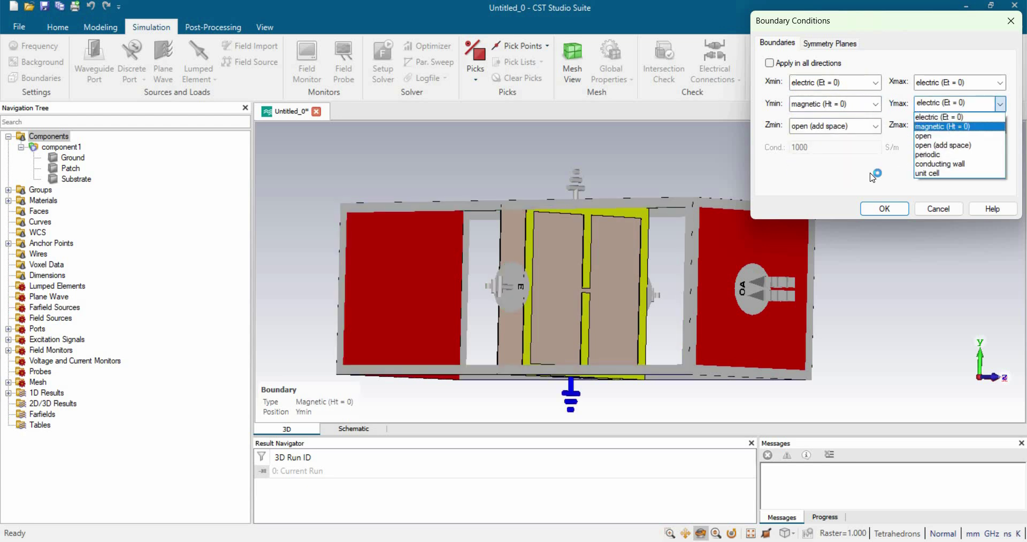
click(942, 120)
click(877, 212)
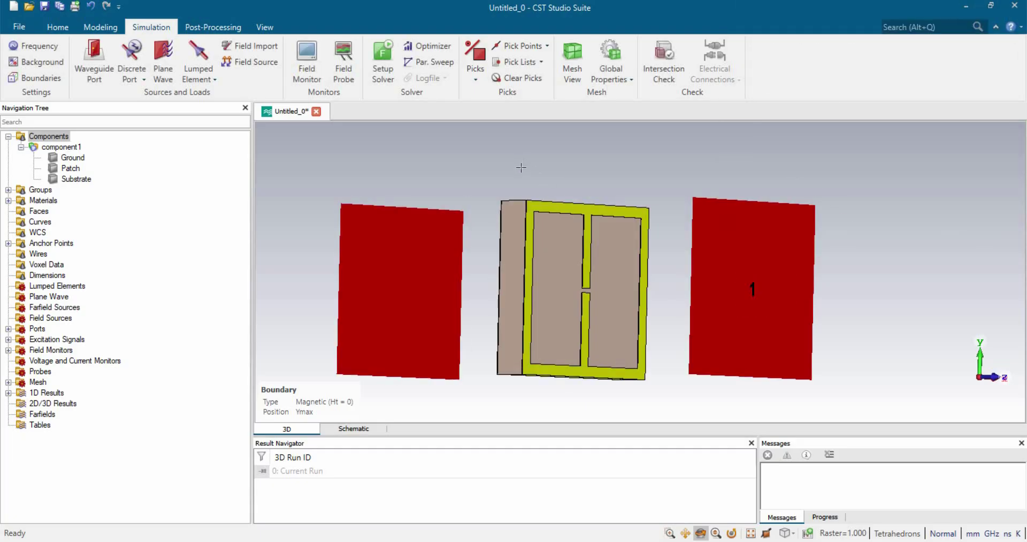
Open the frequency domain solver setup and set the excitation source to All Ports with mode 1
scroll(521, 167, down, 2)
scroll(532, 197, up, 2)
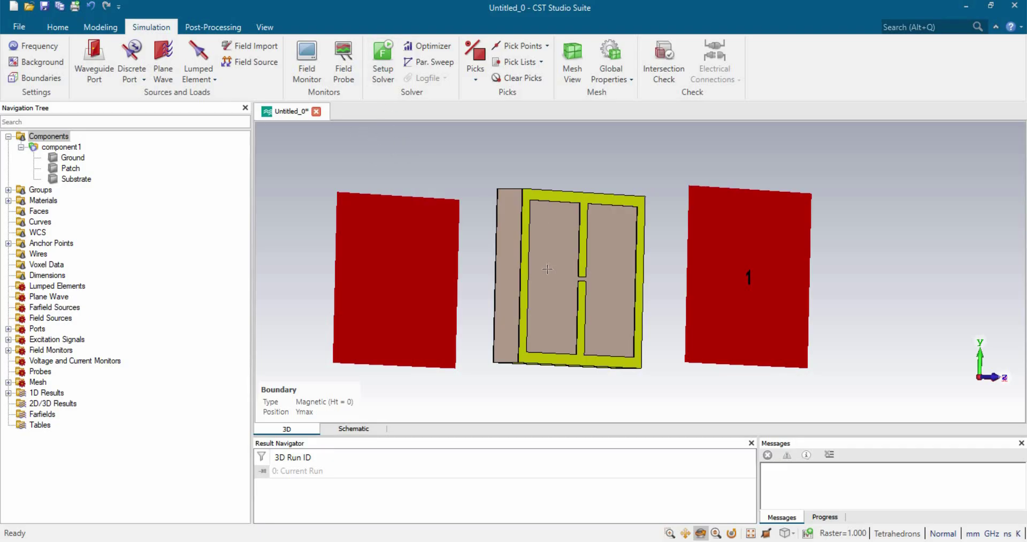
click(392, 63)
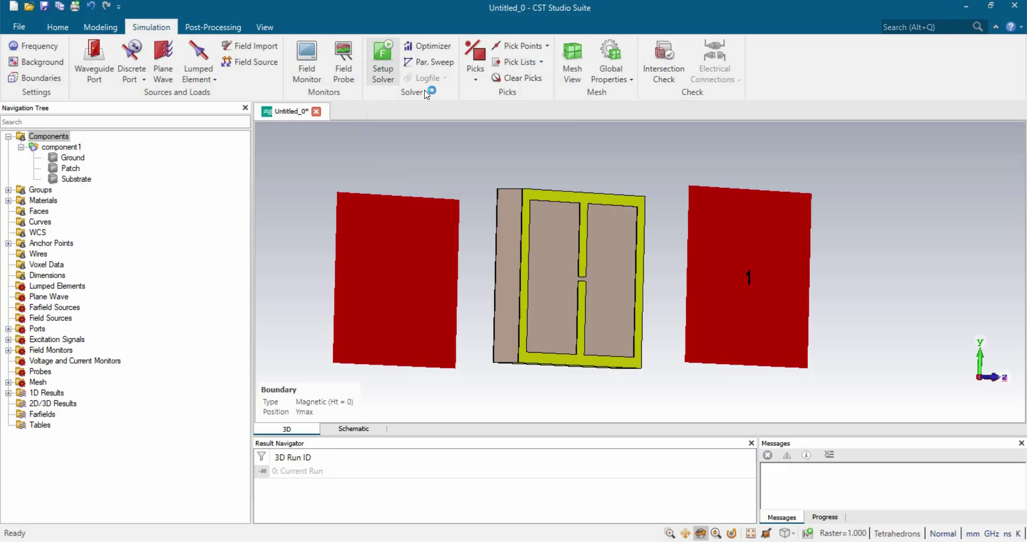
drag(619, 97, 837, 59)
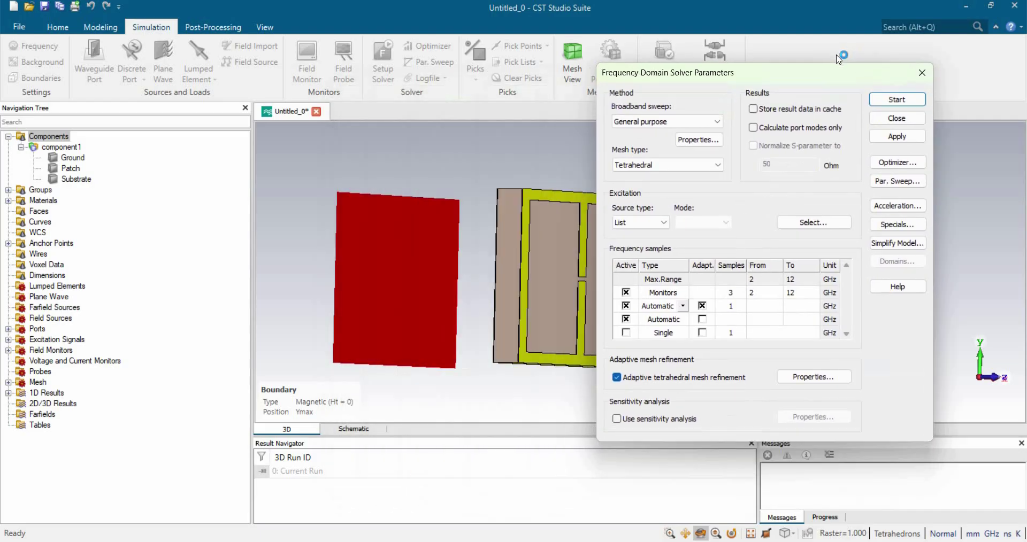
click(620, 208)
click(594, 220)
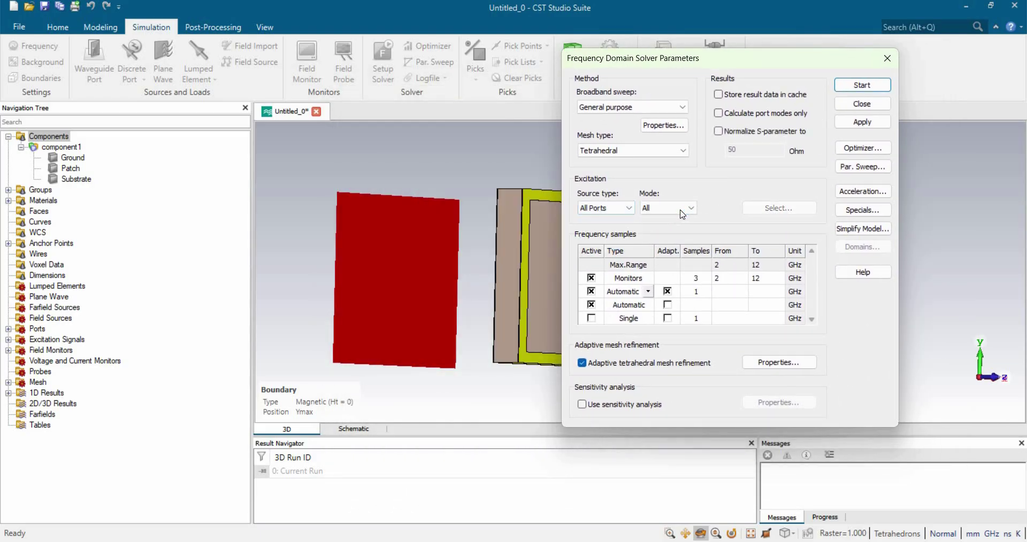
click(663, 208)
click(651, 230)
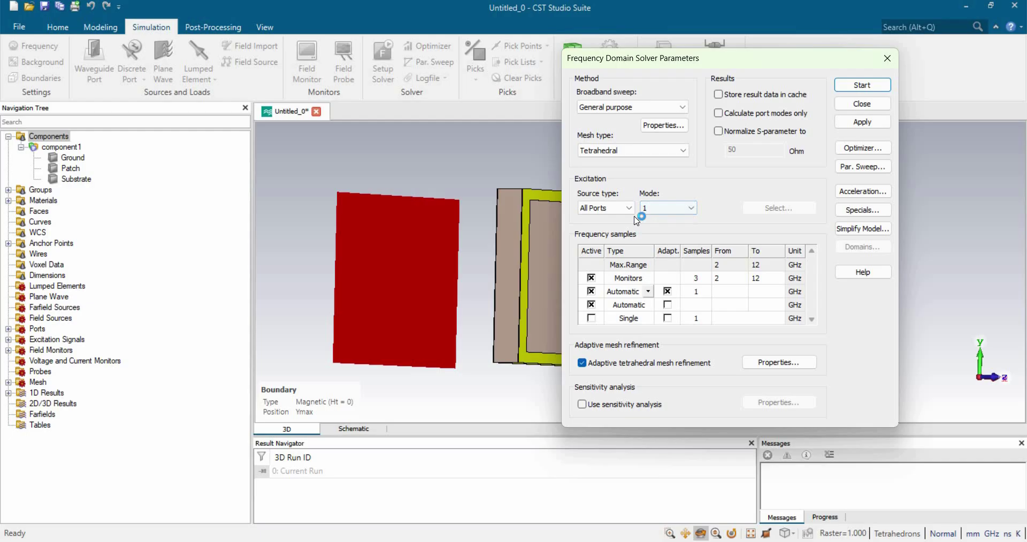
Enable S-parameter normalization in the solver setup and set the reference impedance to 377 Ohm
click(719, 131)
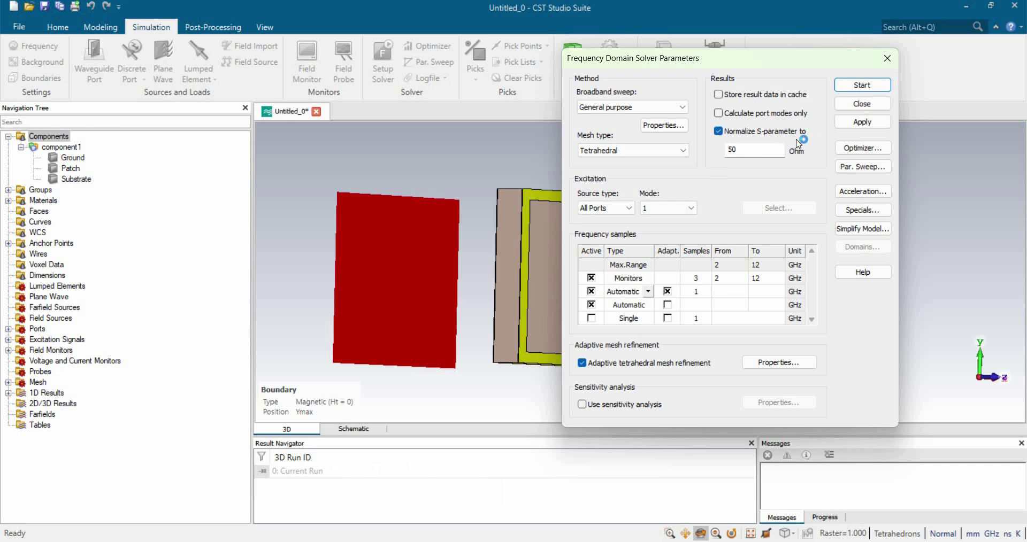
click(724, 151)
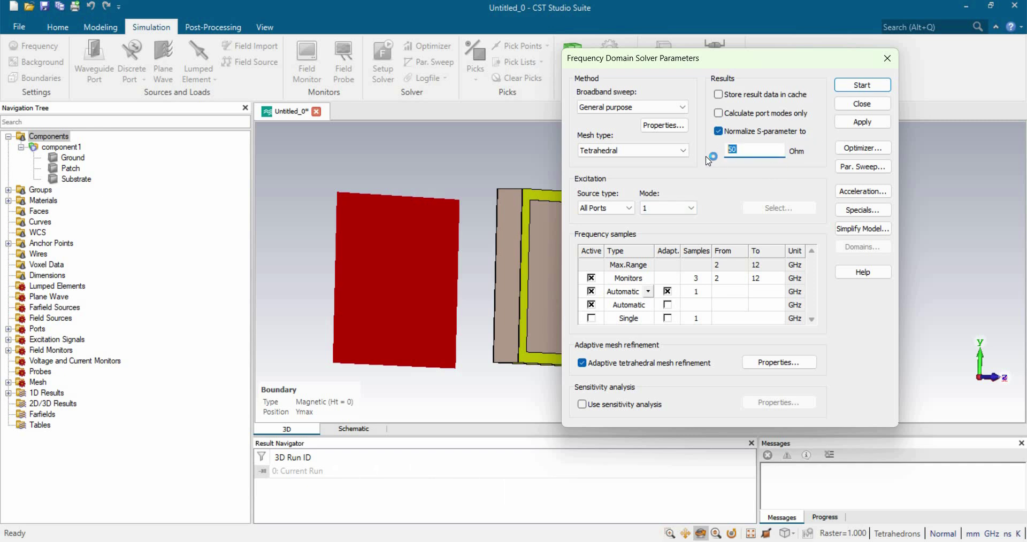
text(377)
Check the unit cell between its two ports and start the frequency domain simulation
drag(740, 63, 969, 119)
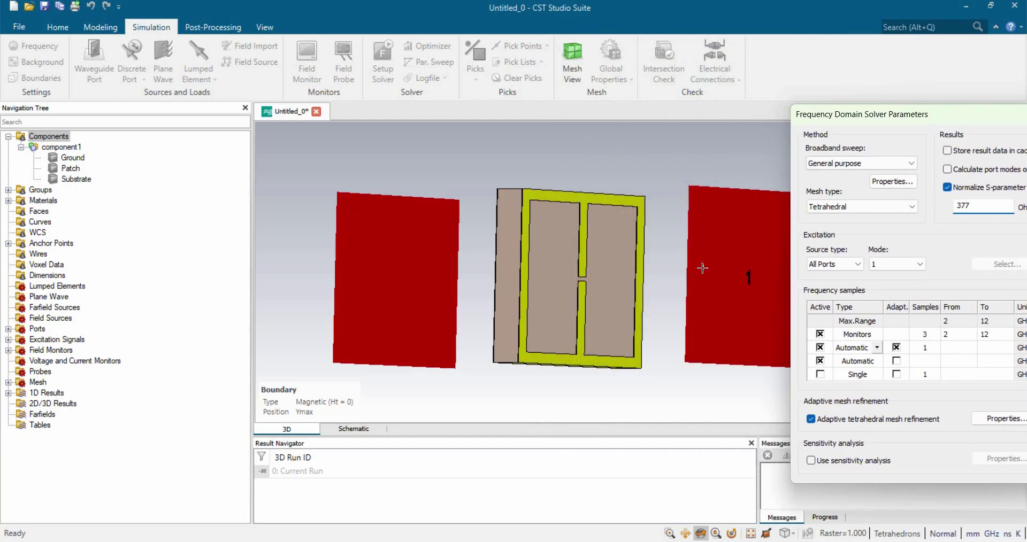
drag(547, 283, 574, 280)
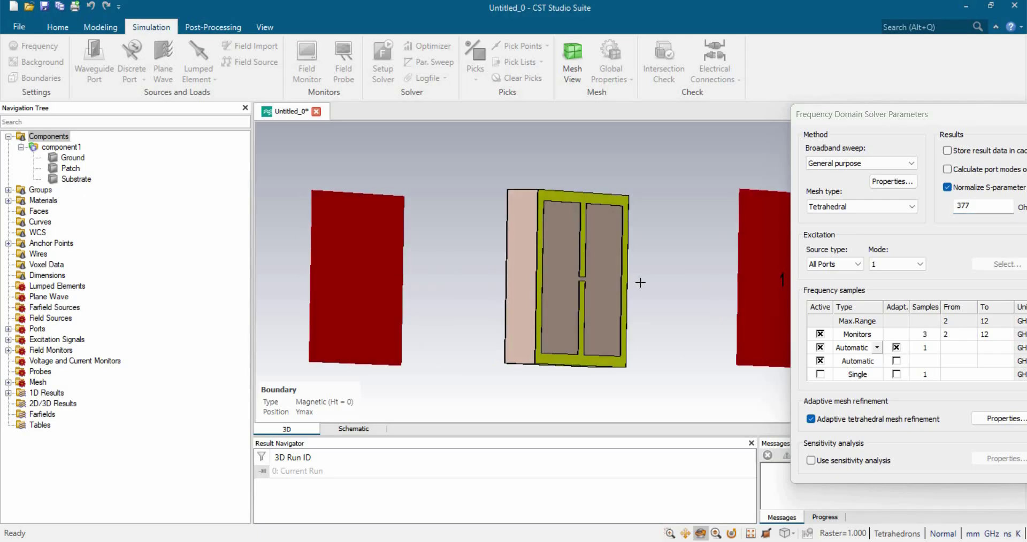
scroll(641, 282, down, 2)
middle_drag(572, 249, 487, 222)
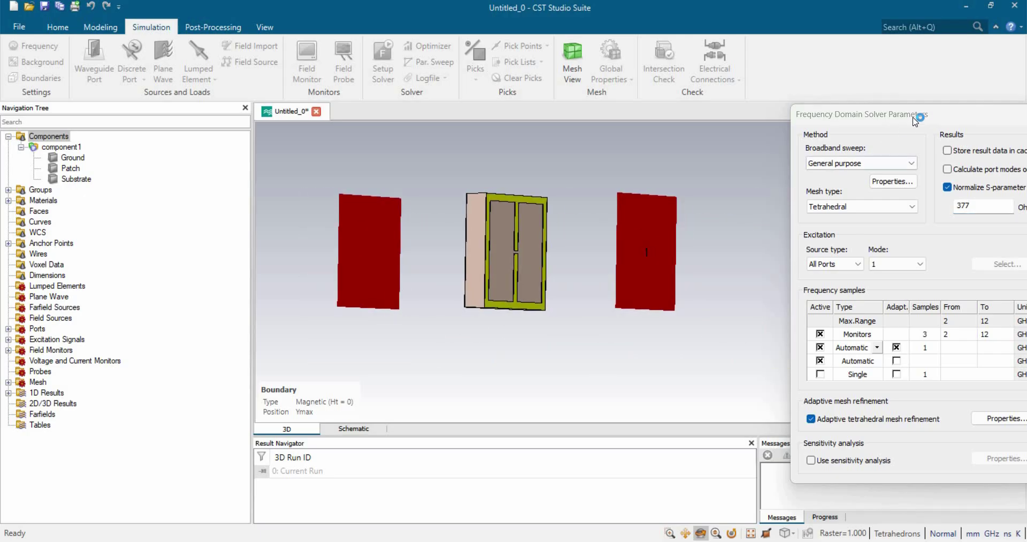
drag(913, 114, 686, 71)
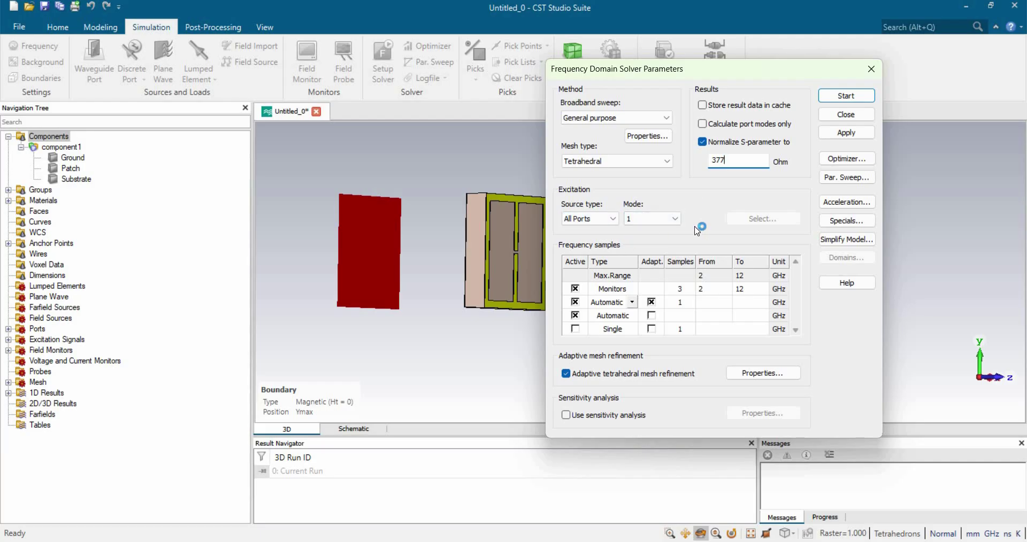
click(850, 96)
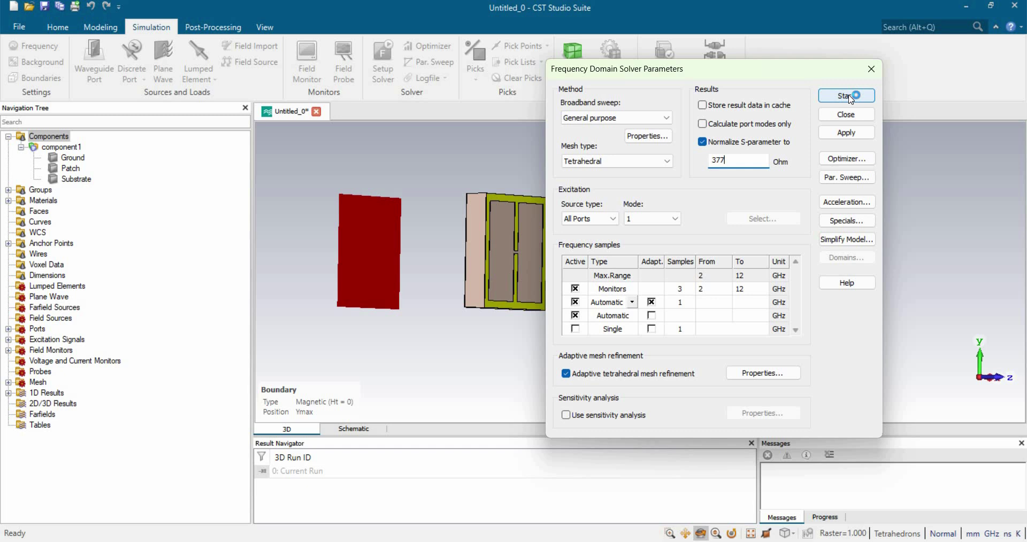